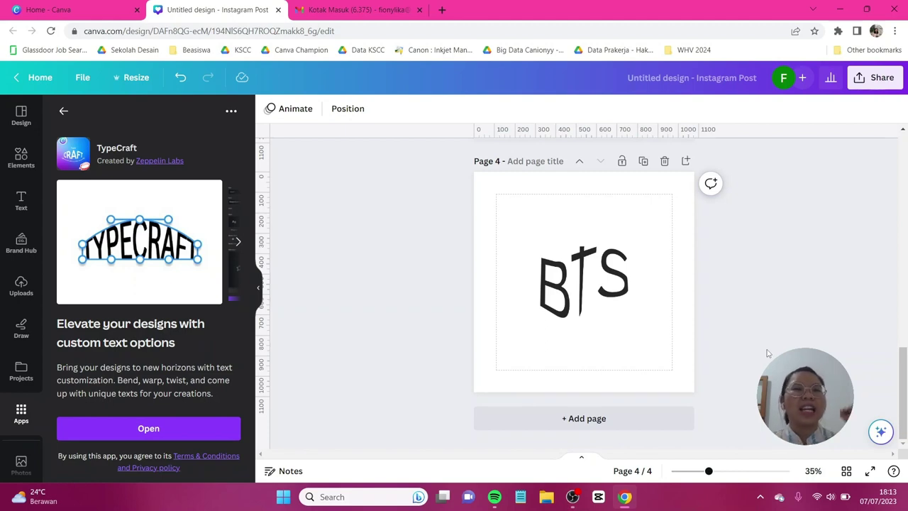
key("ctrl+shift+Tab")
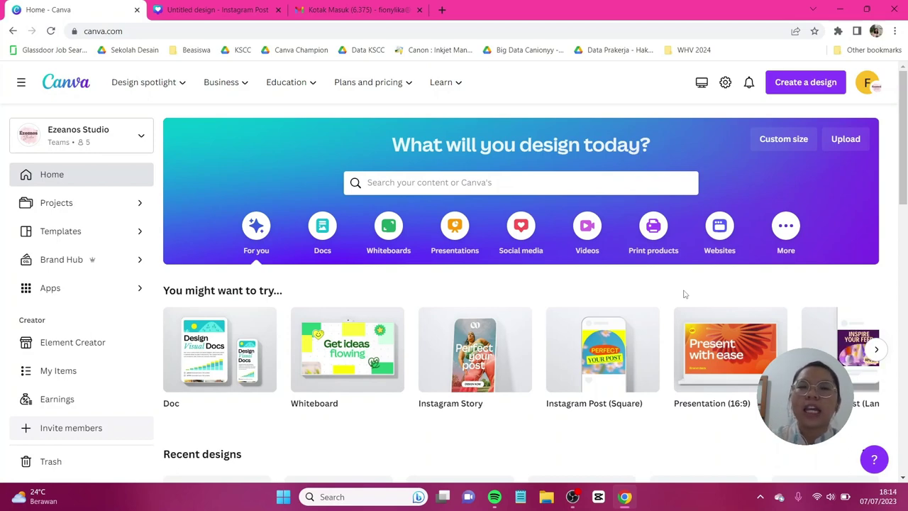
scroll(683, 294, "down", 1)
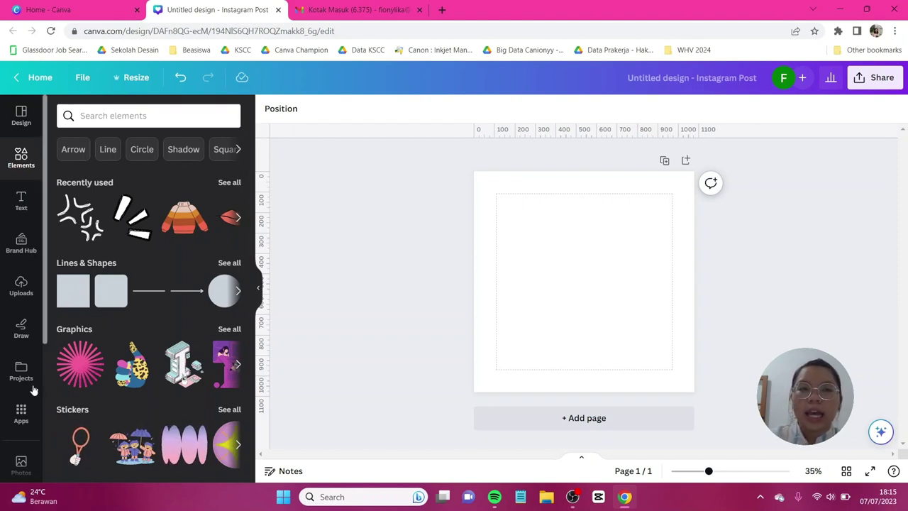
- Find the TypeCraft app among the other available apps and open it for the blank Instagram post
left_click(21, 422)
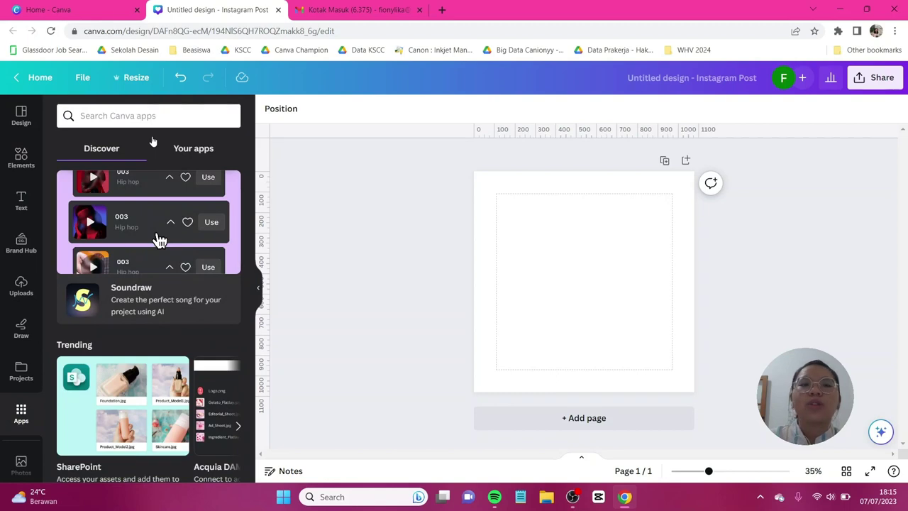
scroll(156, 241, "down", 3)
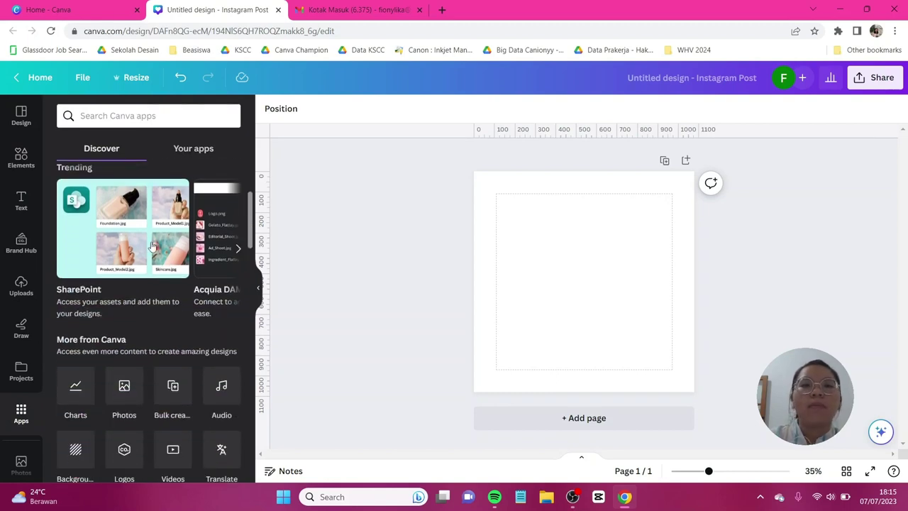
scroll(151, 246, "down", 10)
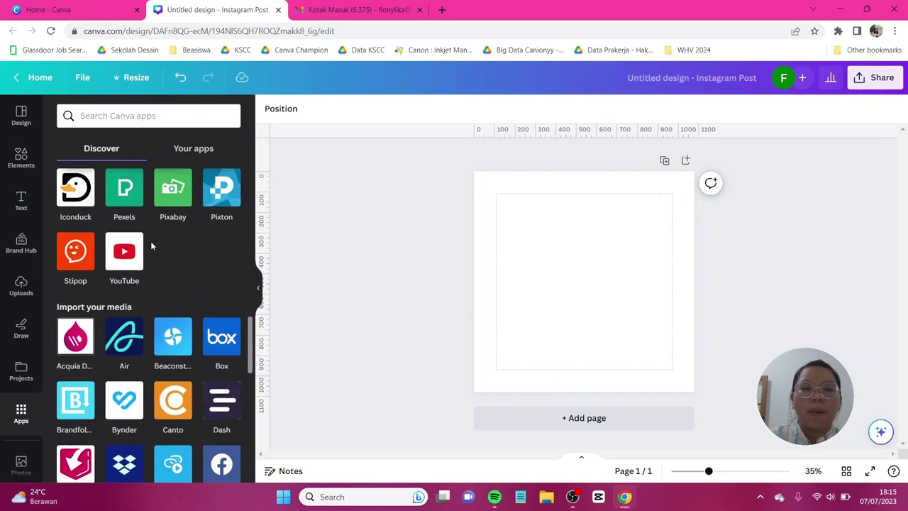
scroll(151, 246, "down", 10)
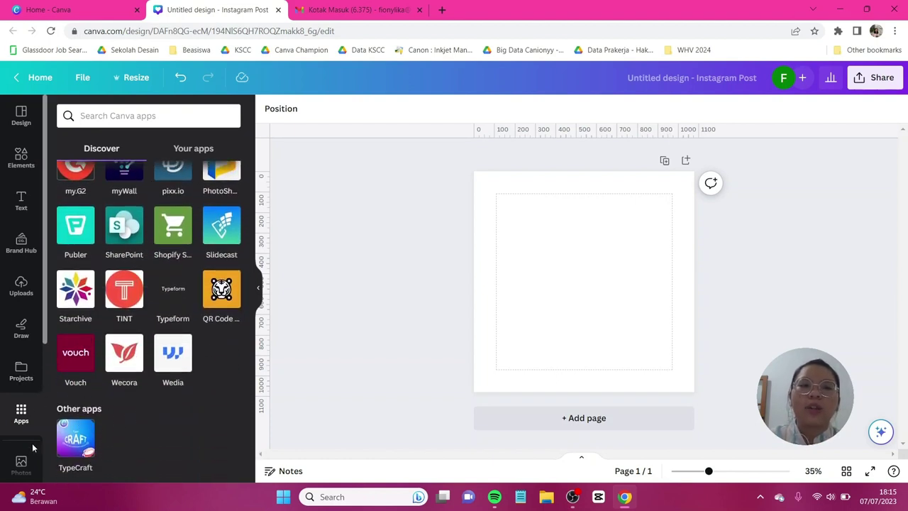
left_click(75, 439)
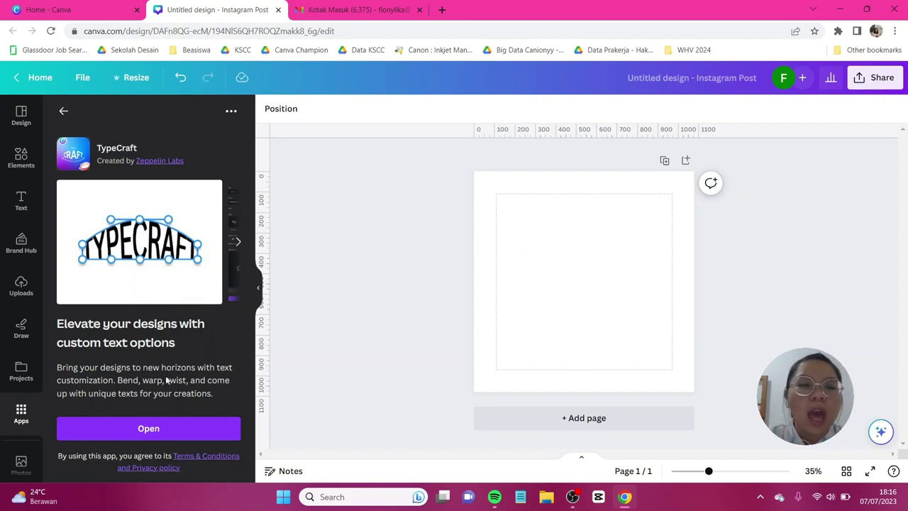
left_click(149, 429)
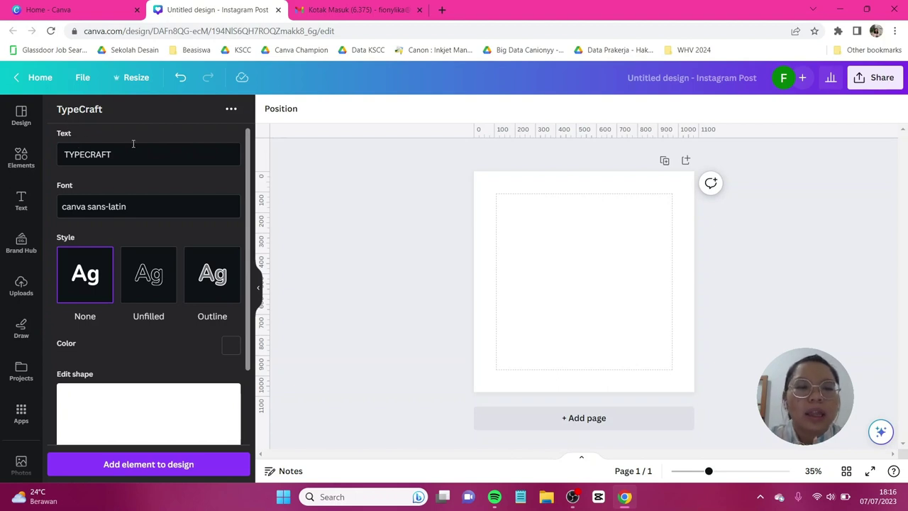
- Replace the default TypeCraft text with "Canionyy"
scroll(120, 241, "down", 2)
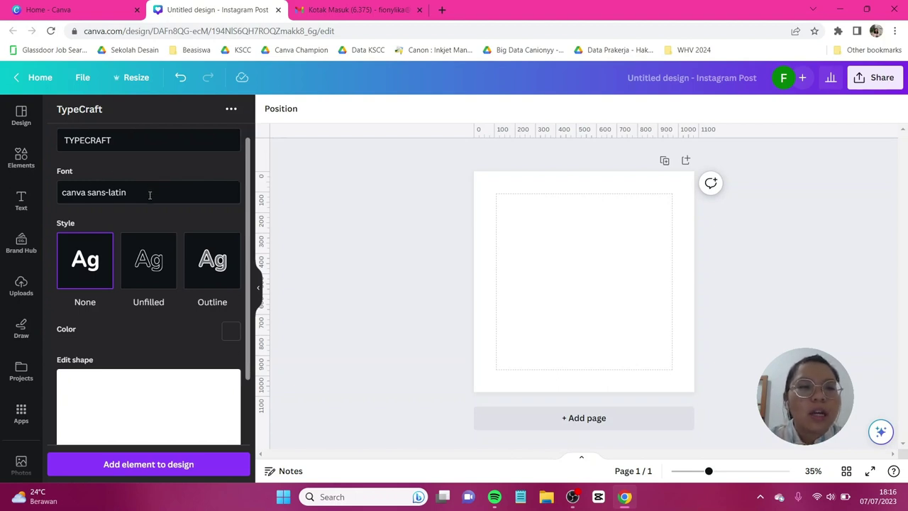
scroll(91, 290, "down", 3)
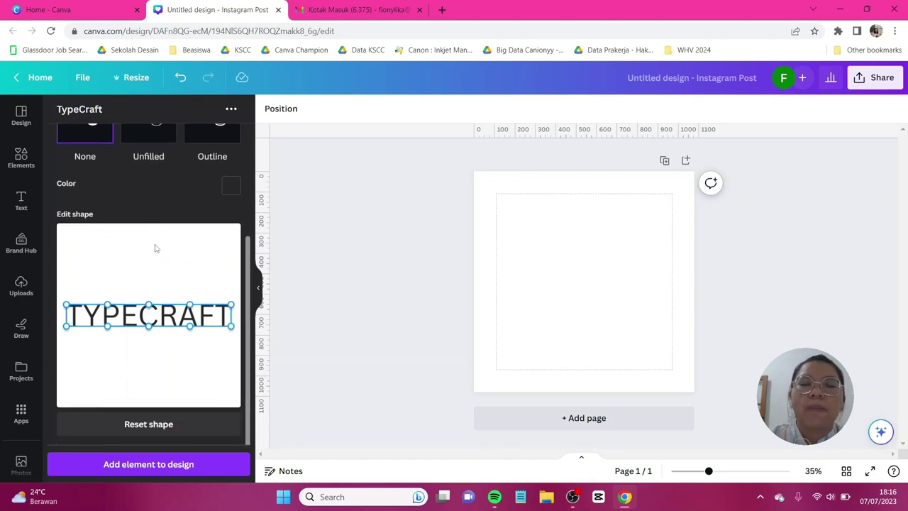
scroll(124, 242, "up", 5)
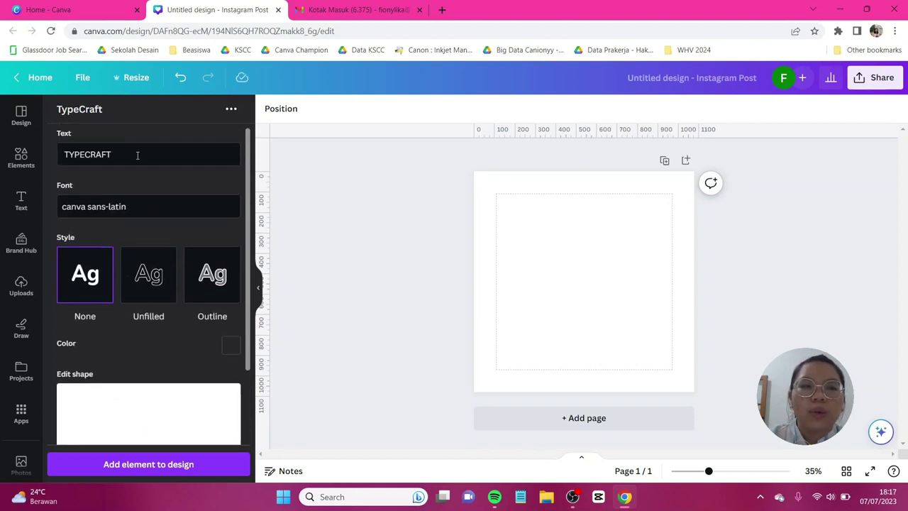
double_click(138, 155)
key("Caps_Lock")
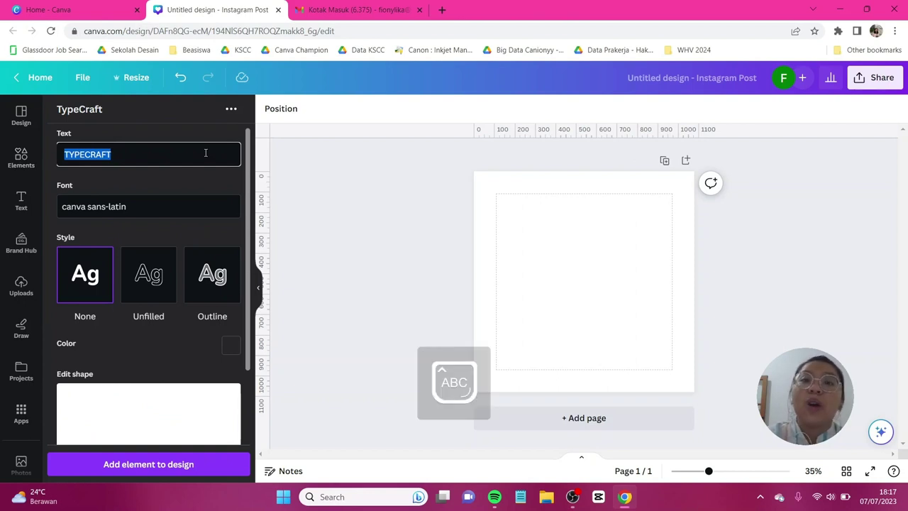
key("Caps_Lock")
type("Canio")
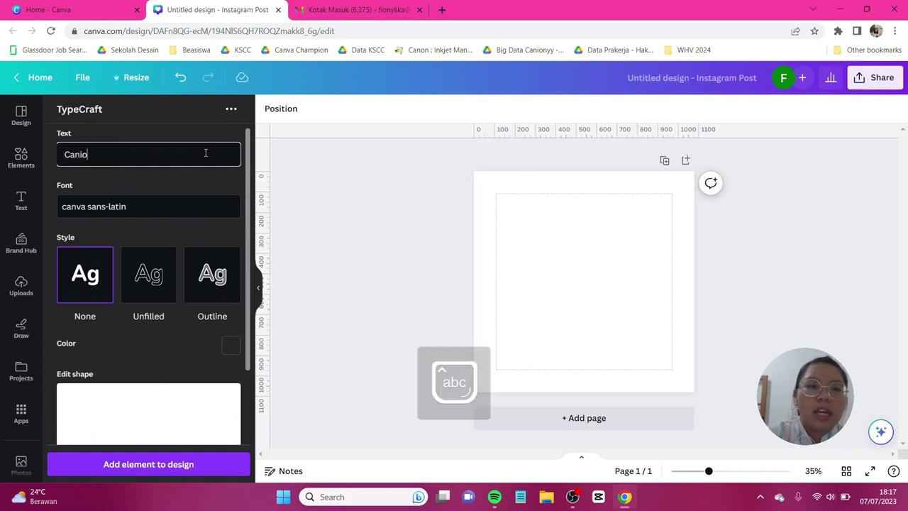
type("nyy")
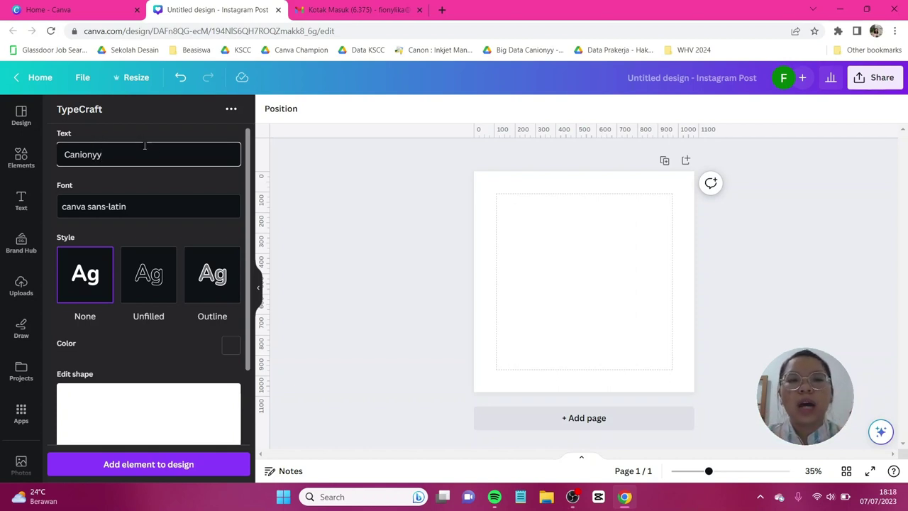
- Browse the available fonts and set the lettering's font to Shrikhand Regular
left_click(153, 210)
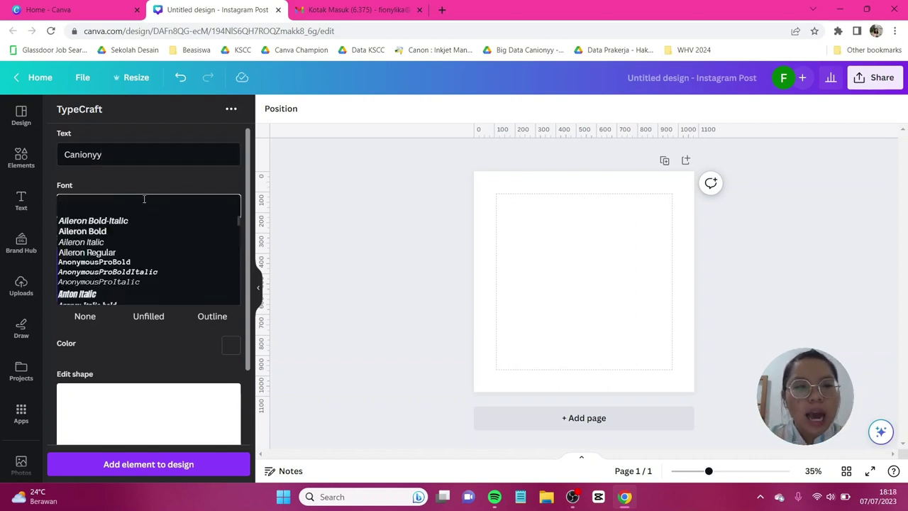
scroll(160, 224, "down", 5)
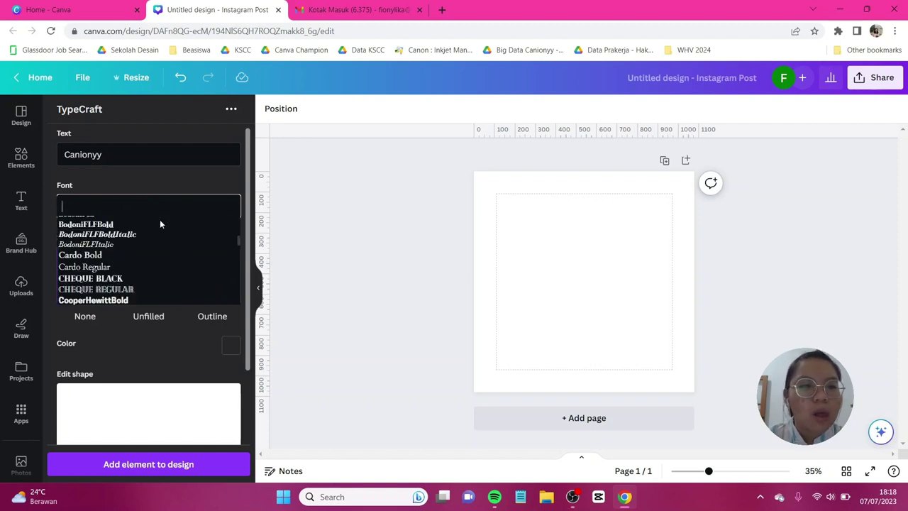
scroll(160, 224, "down", 2)
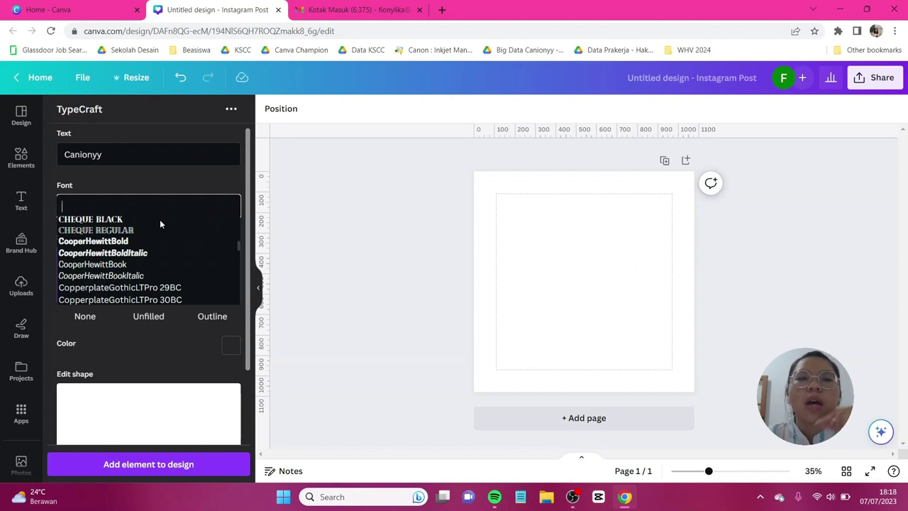
scroll(159, 224, "up", 2)
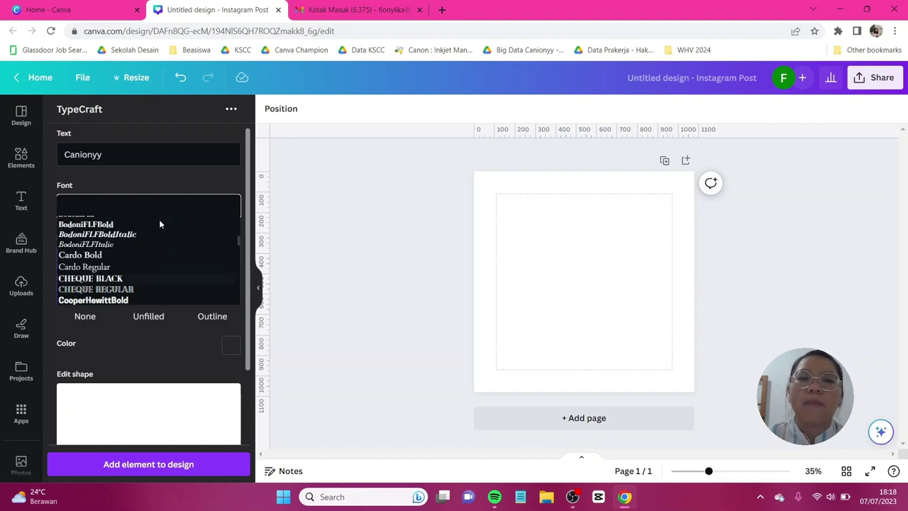
scroll(159, 224, "up", 2)
scroll(160, 224, "up", 1)
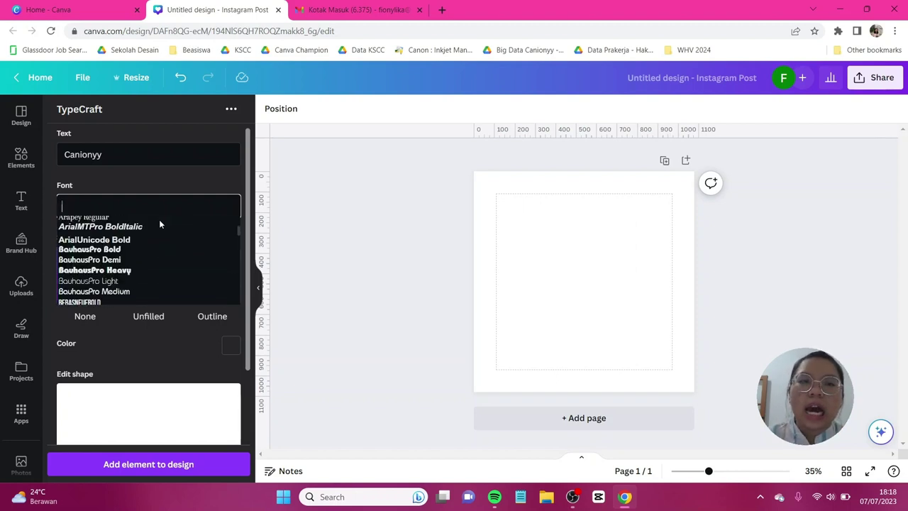
scroll(160, 224, "down", 2)
scroll(159, 224, "down", 8)
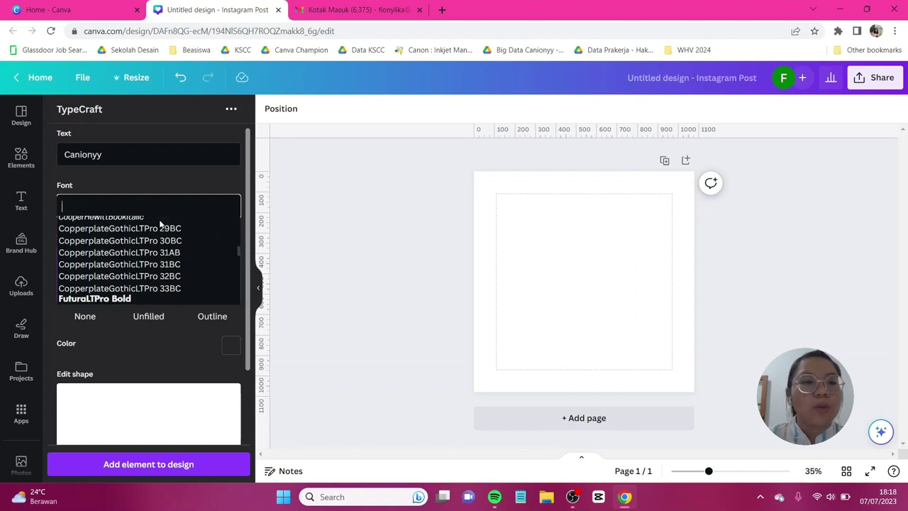
scroll(159, 224, "down", 1)
scroll(160, 224, "down", 3)
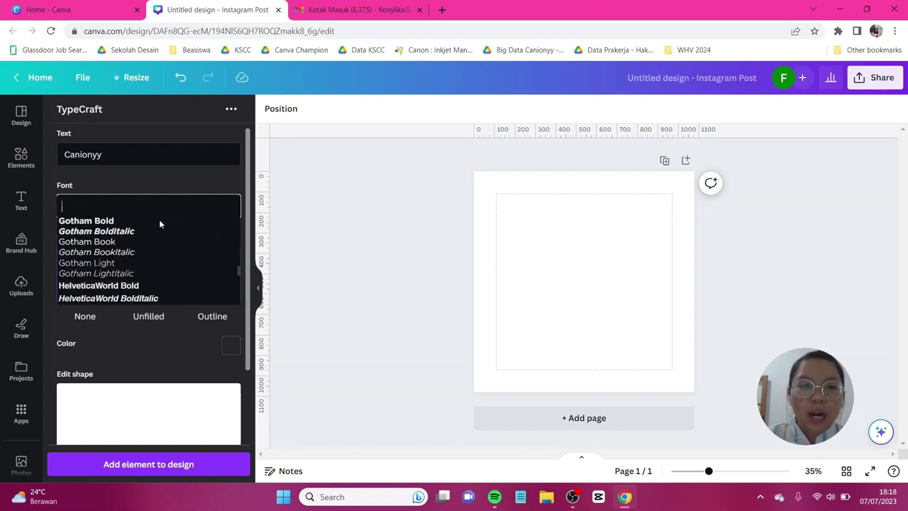
scroll(160, 224, "down", 2)
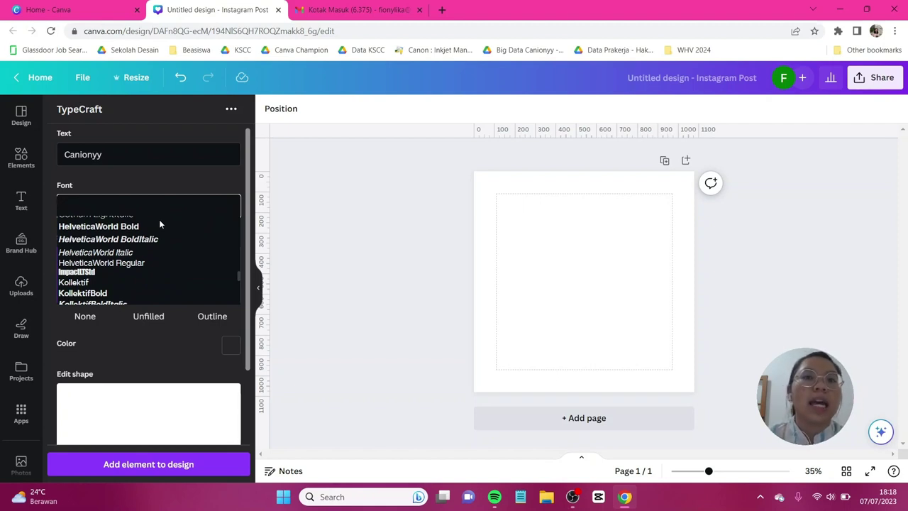
scroll(159, 227, "down", 3)
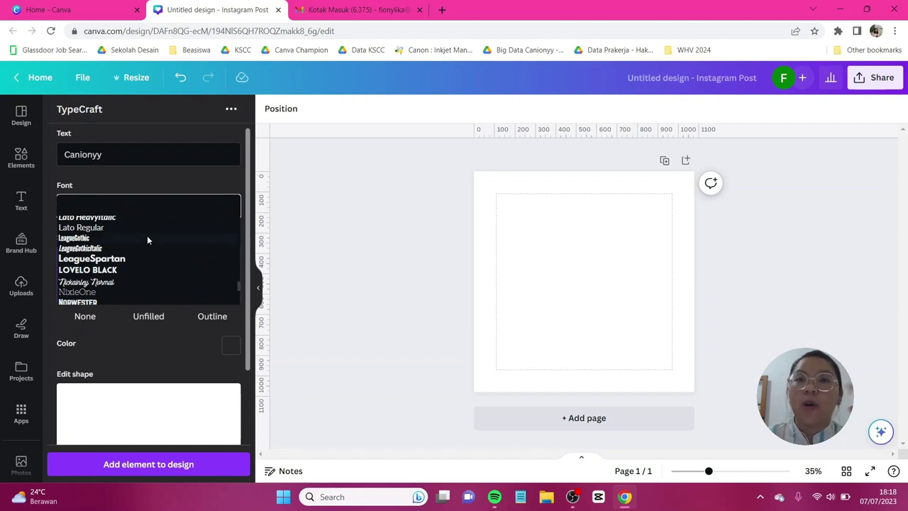
scroll(146, 240, "down", 2)
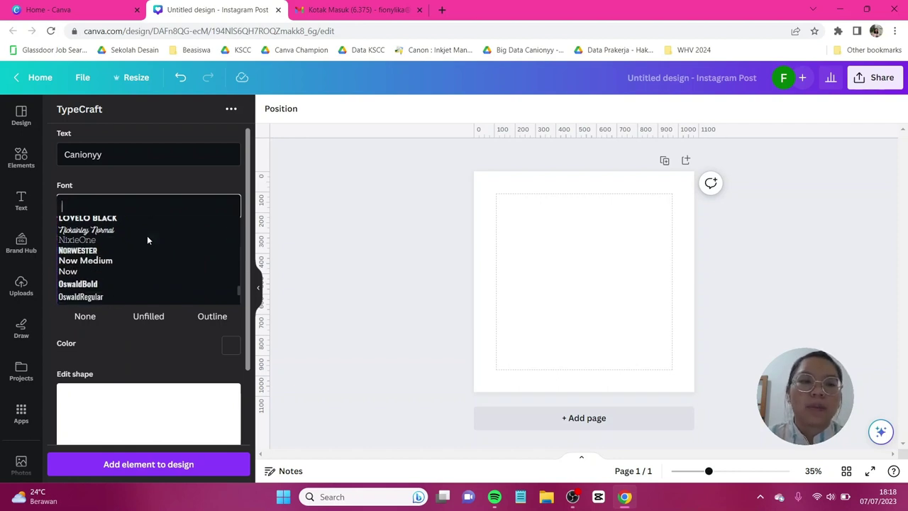
scroll(147, 240, "up", 2)
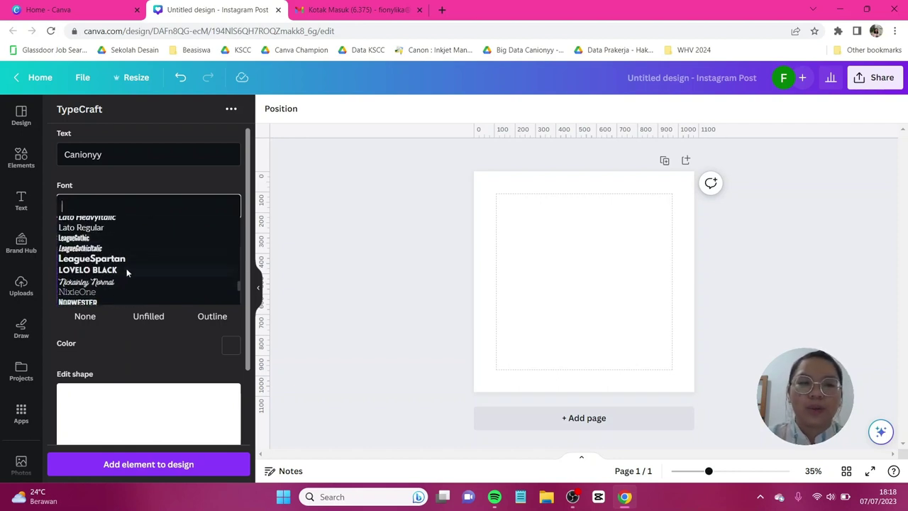
scroll(103, 273, "down", 3)
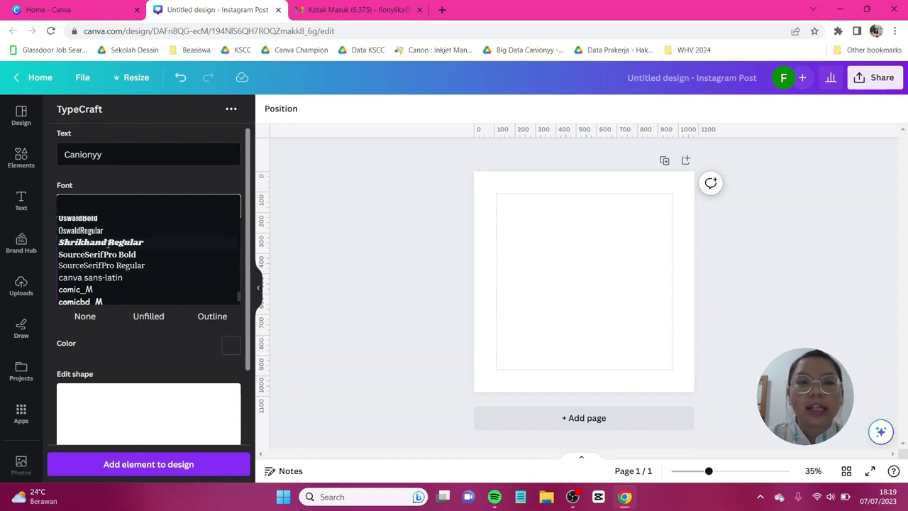
left_click(99, 242)
- Try the Unfilled style on the lettering, and set its style to Outline
scroll(66, 224, "down", 1)
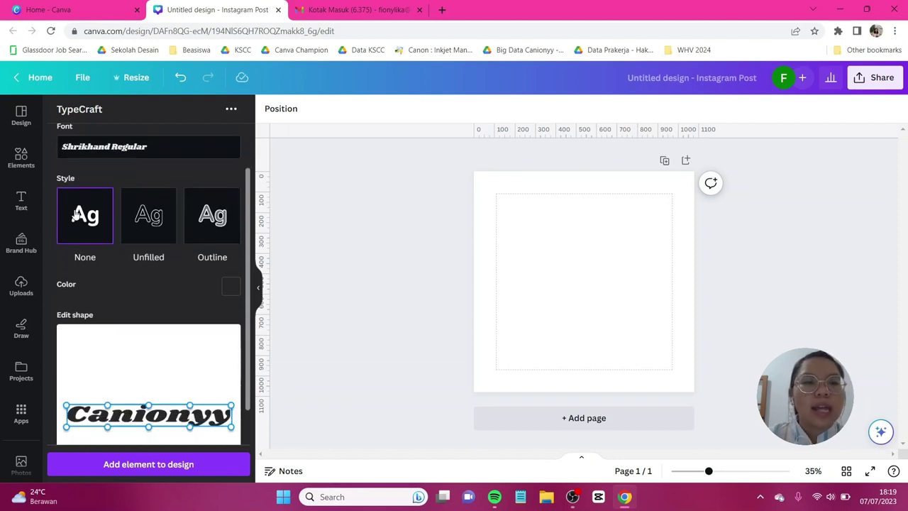
scroll(89, 226, "down", 1)
scroll(133, 204, "up", 1)
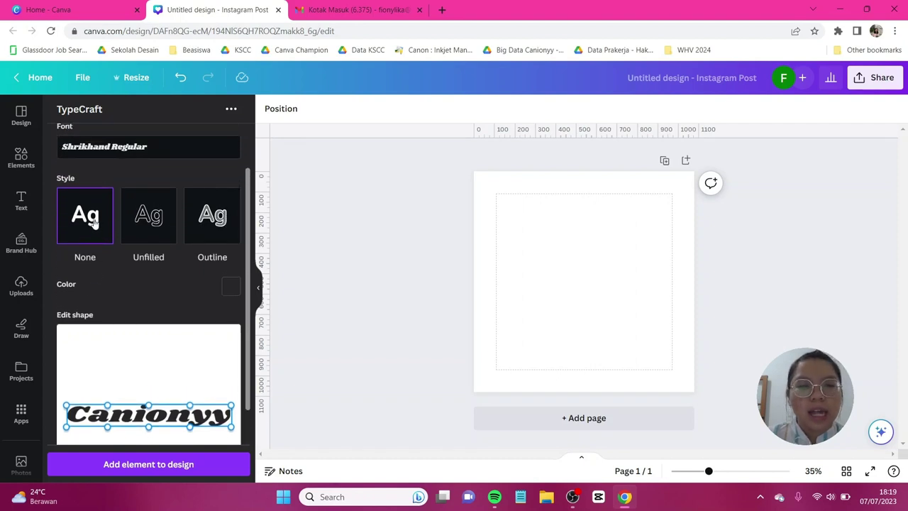
scroll(158, 208, "down", 1)
left_click(155, 170)
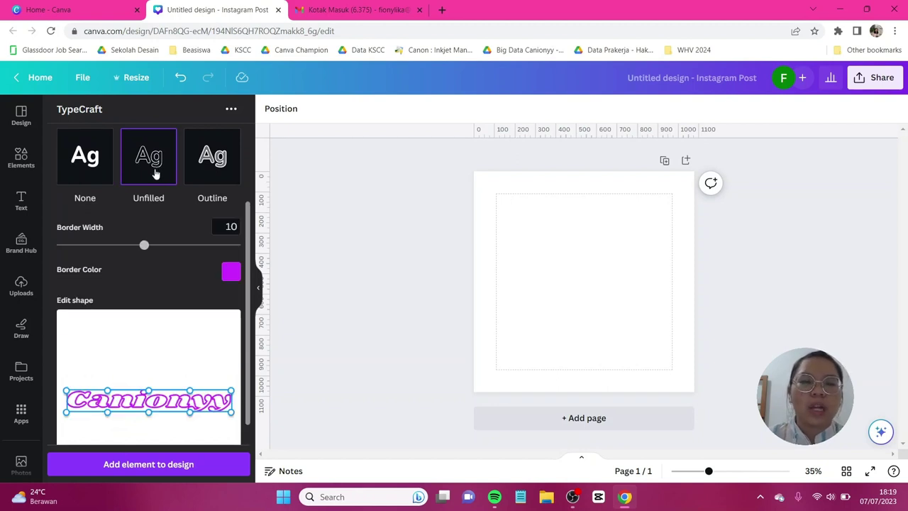
left_click(221, 167)
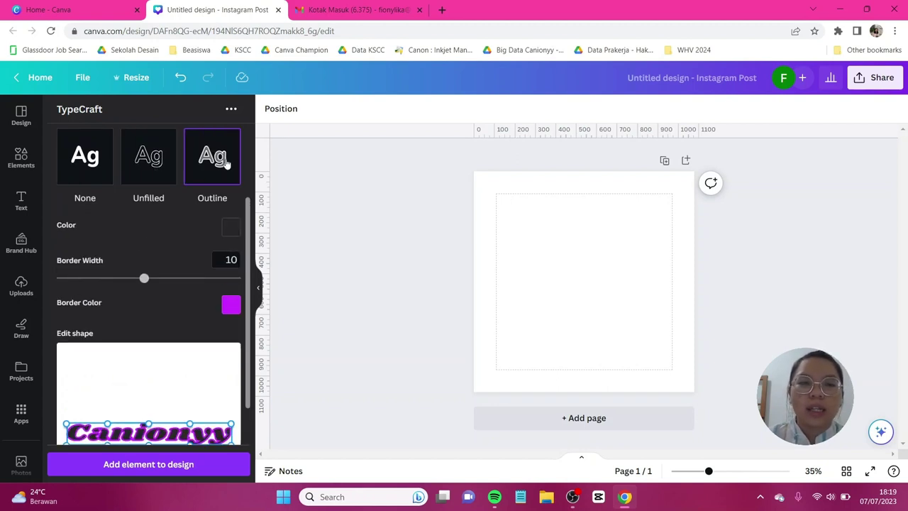
scroll(216, 187, "down", 1)
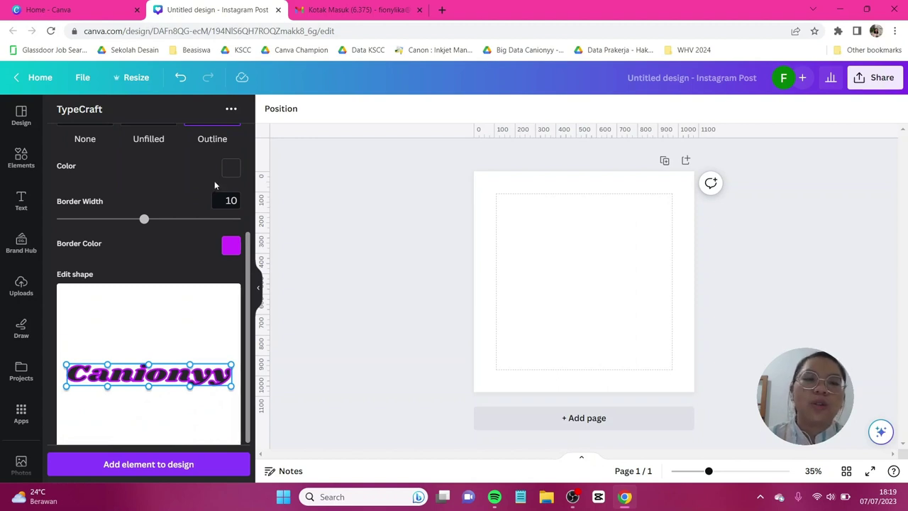
scroll(215, 185, "up", 1)
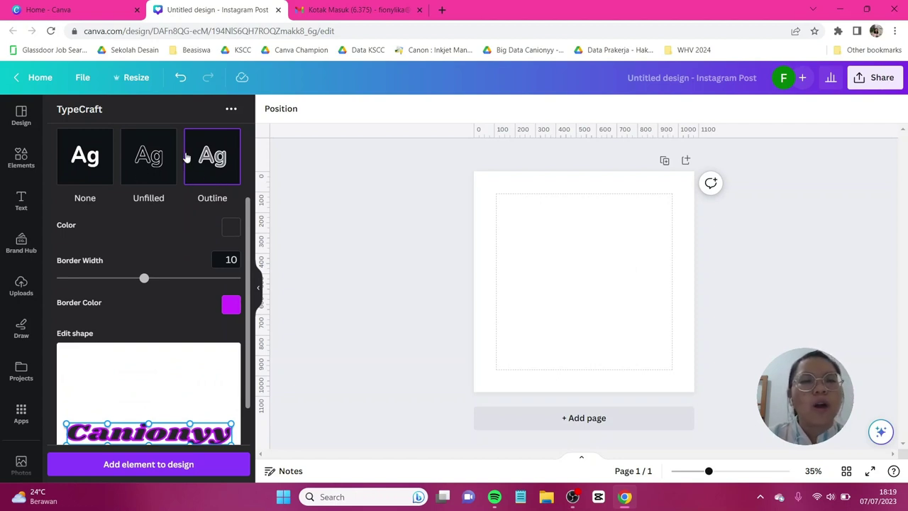
- Set the lettering's fill color to the grey-blue #758ca2
scroll(203, 165, "down", 1)
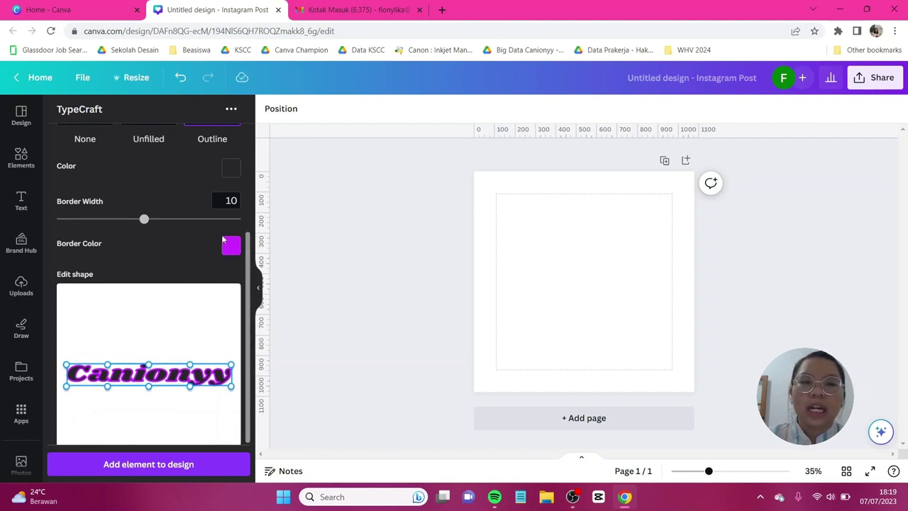
left_click(231, 170)
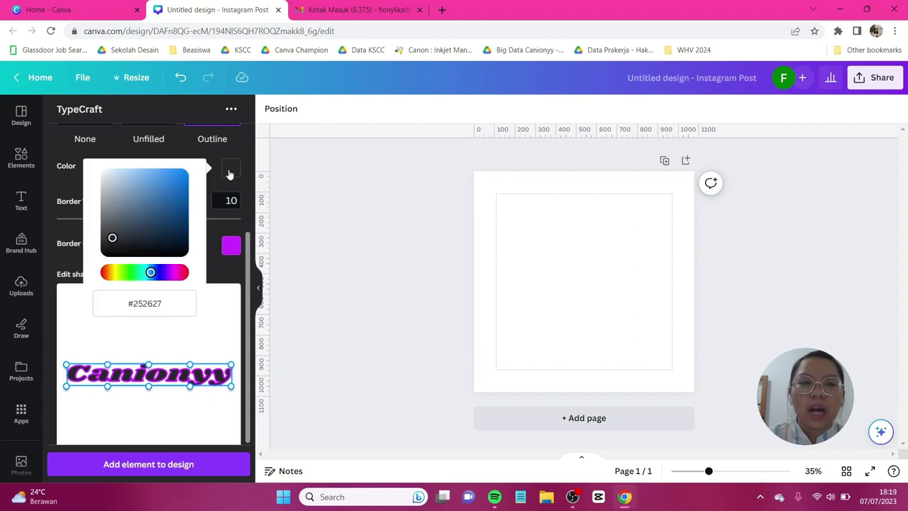
left_click(166, 306)
left_click_drag(166, 306, 107, 306)
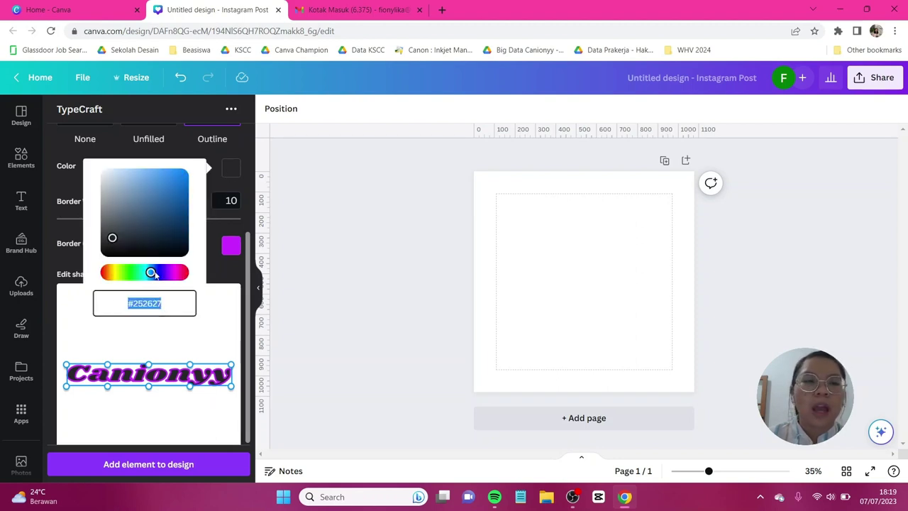
mouse_move(113, 237)
left_mouse_down()
mouse_move(121, 211)
mouse_move(146, 192)
mouse_move(137, 182)
mouse_move(130, 205)
left_mouse_up()
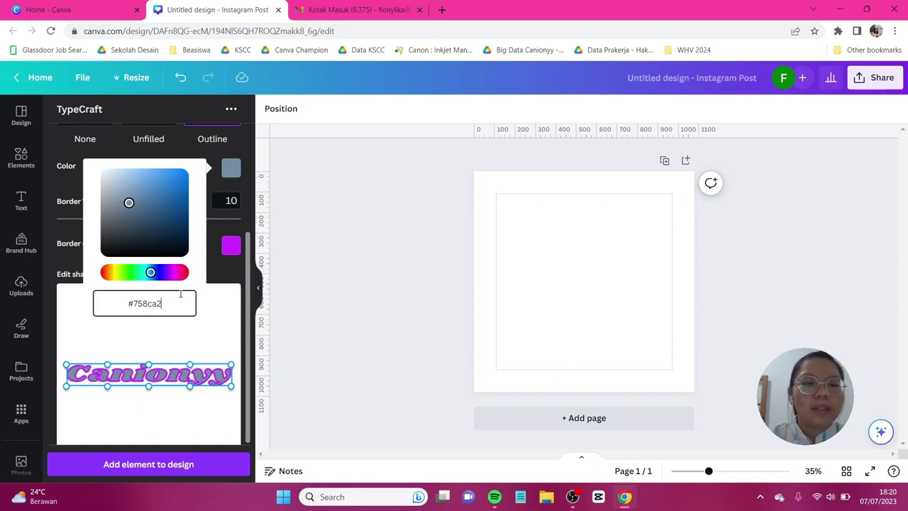
left_click(219, 264)
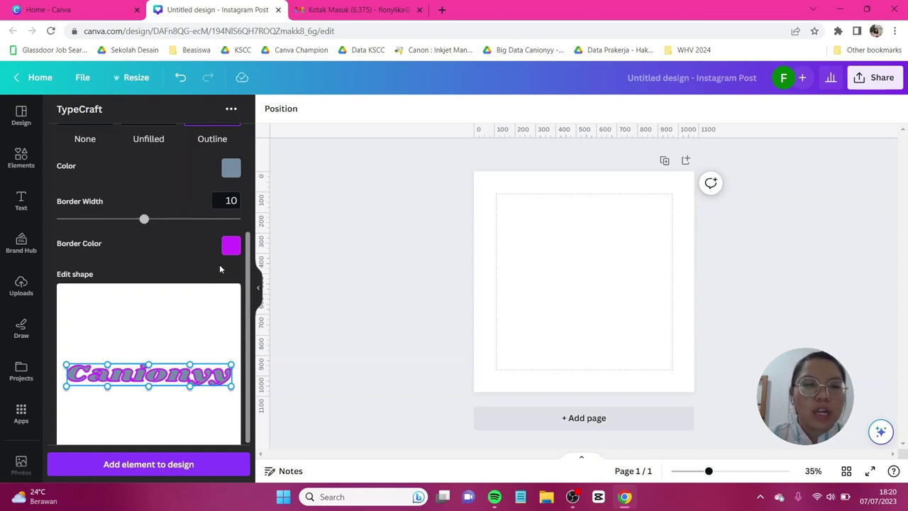
- Try a border width of 12 before setting it back to 10, and set the border color to near-black #020104
left_click_drag(143, 219, 162, 222)
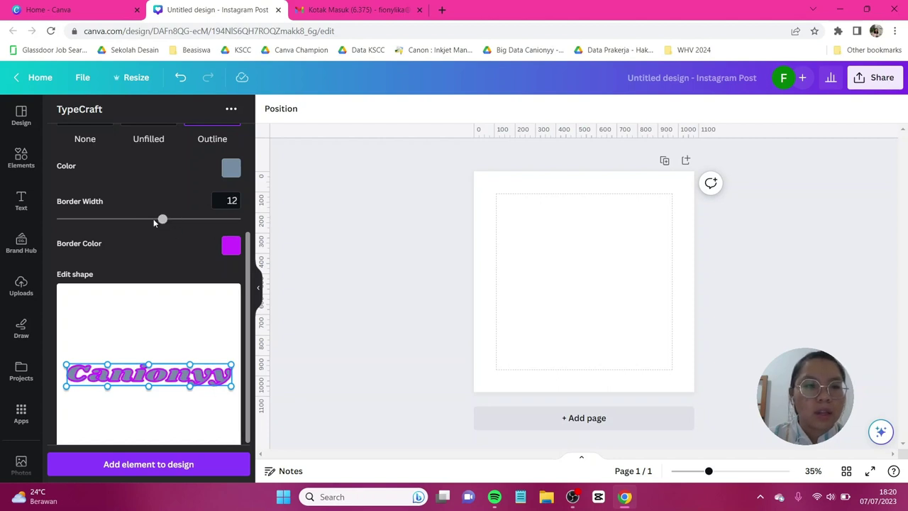
left_click_drag(162, 219, 144, 218)
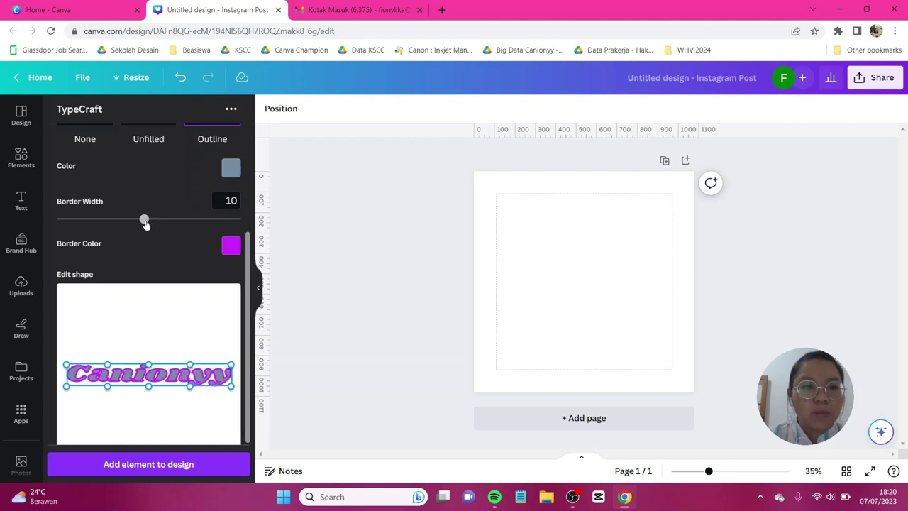
left_click(229, 252)
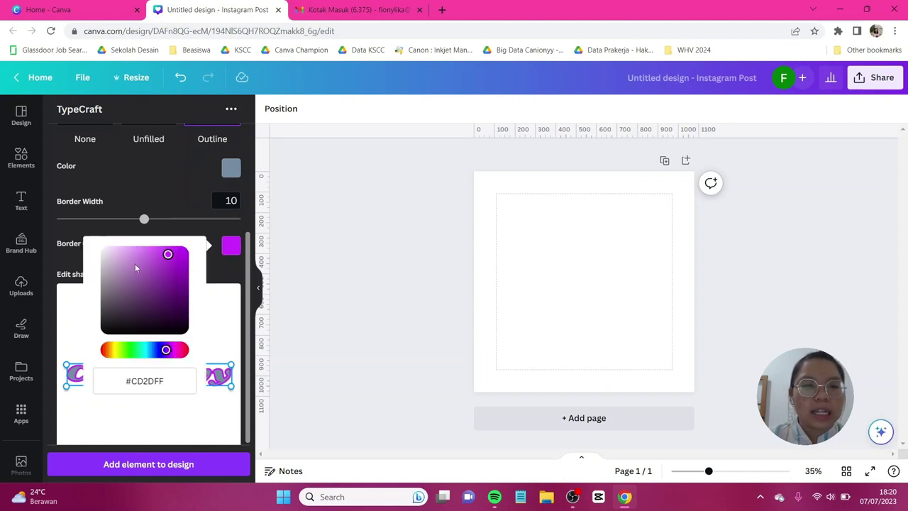
left_click_drag(165, 349, 161, 349)
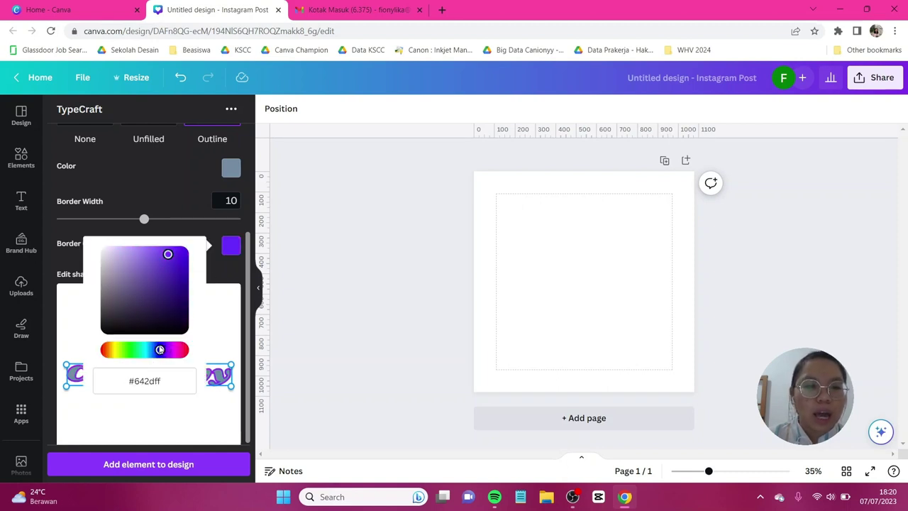
mouse_move(160, 271)
left_mouse_down()
mouse_move(150, 315)
mouse_move(170, 326)
left_mouse_up()
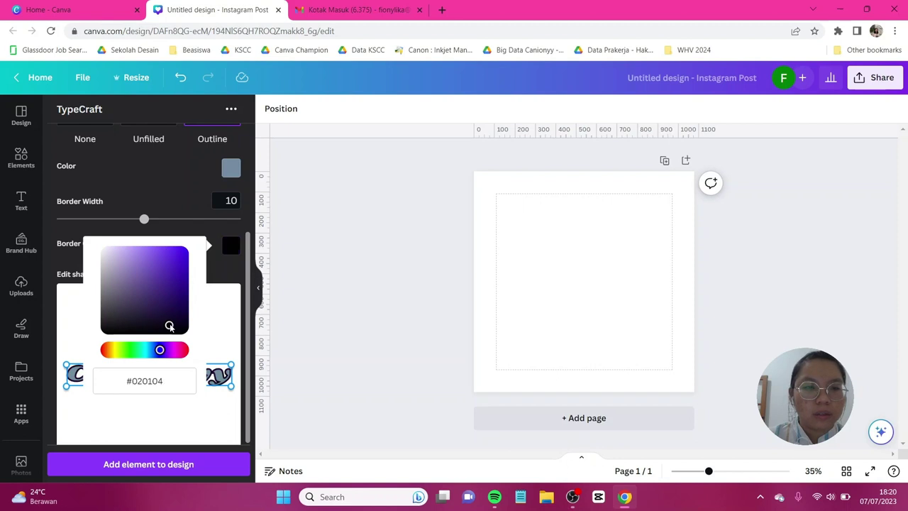
- Try warping the lettering with both halves bulging around a pinched middle and a flared right end, and reset the shape
scroll(185, 244, "down", 1)
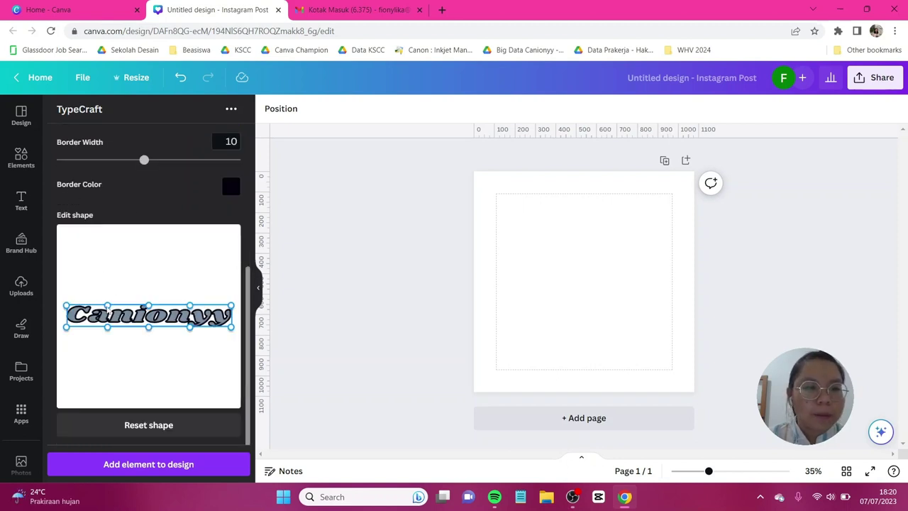
left_click_drag(107, 305, 106, 268)
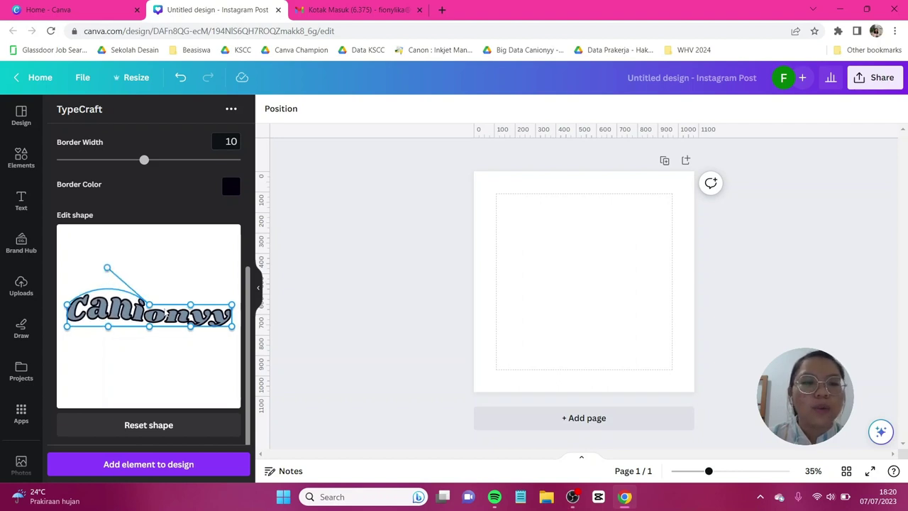
left_click_drag(190, 305, 198, 286)
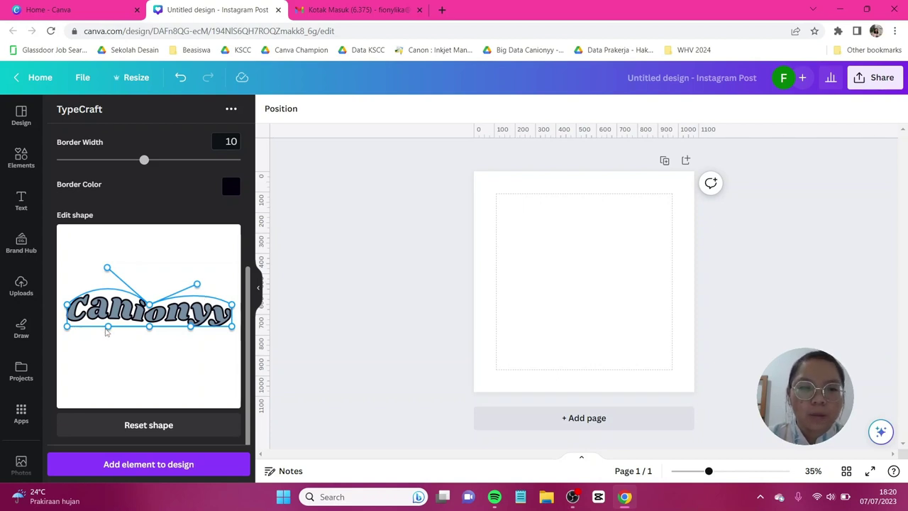
left_click_drag(108, 327, 115, 370)
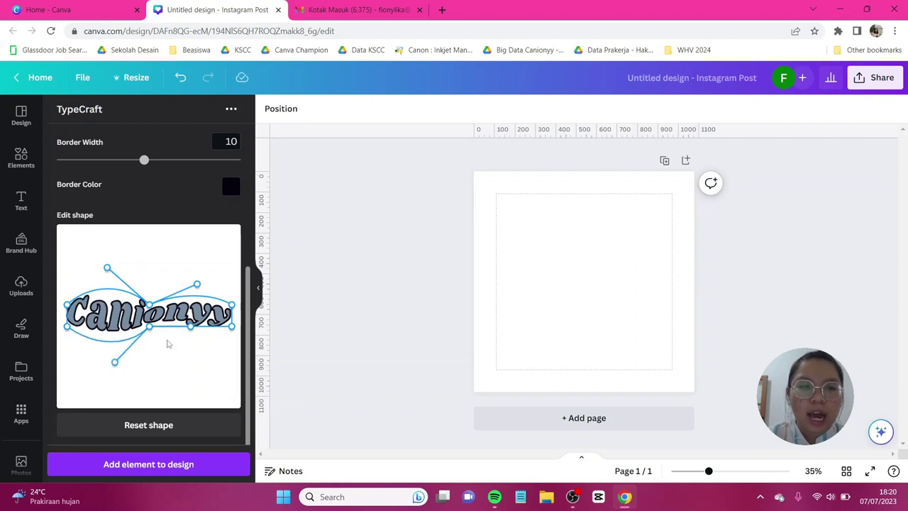
left_click_drag(189, 327, 189, 362)
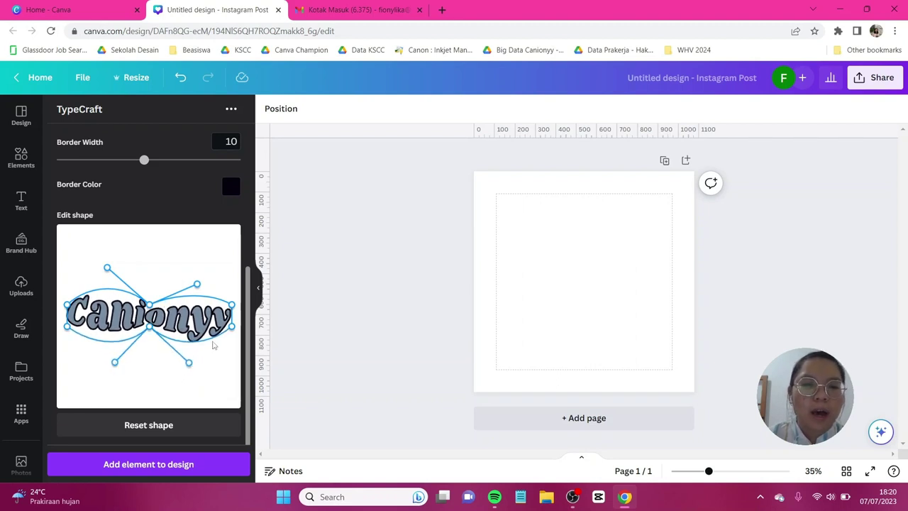
left_click_drag(230, 307, 223, 263)
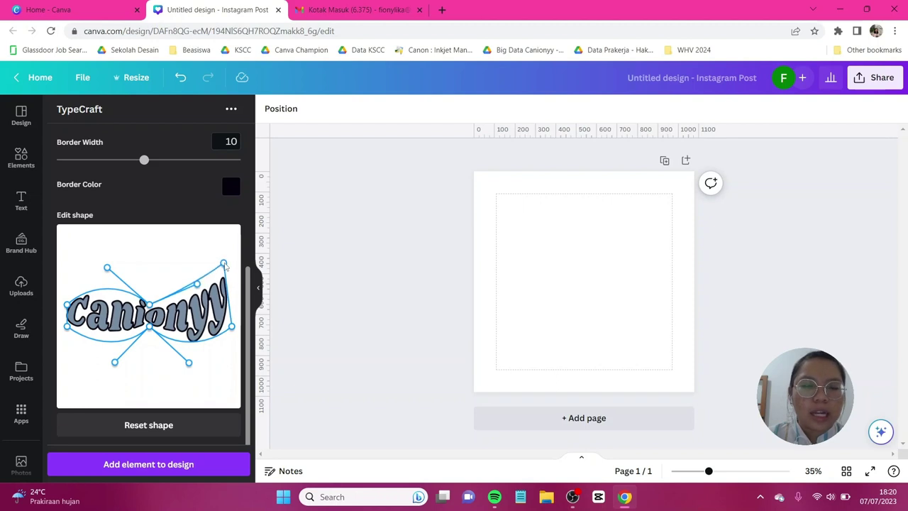
left_click_drag(232, 328, 229, 365)
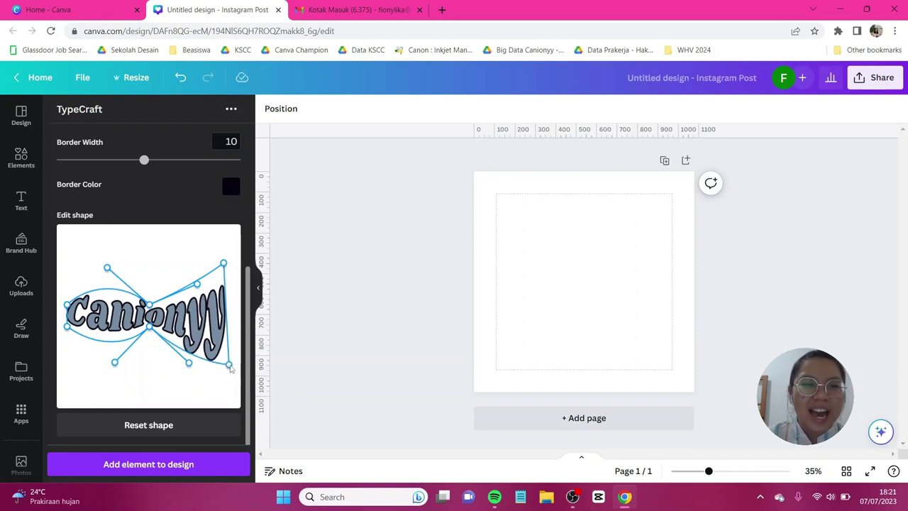
left_click_drag(224, 264, 231, 274)
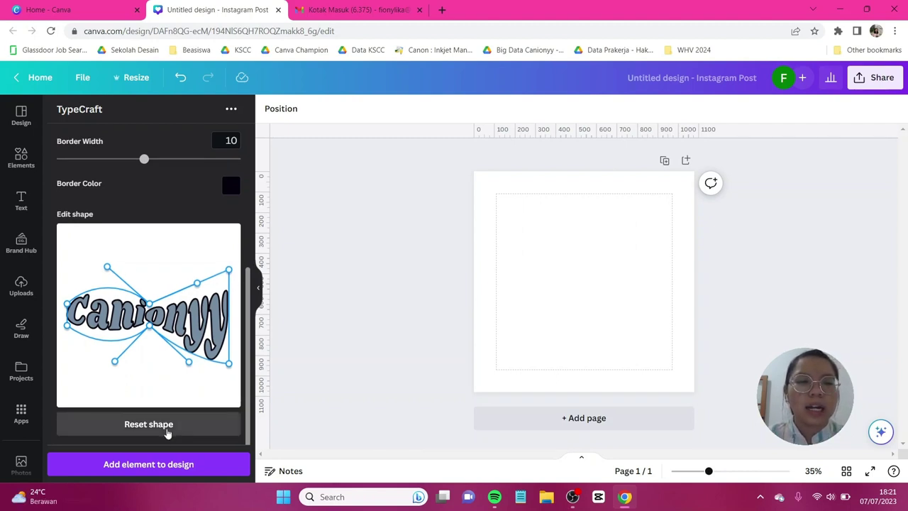
left_click(168, 433)
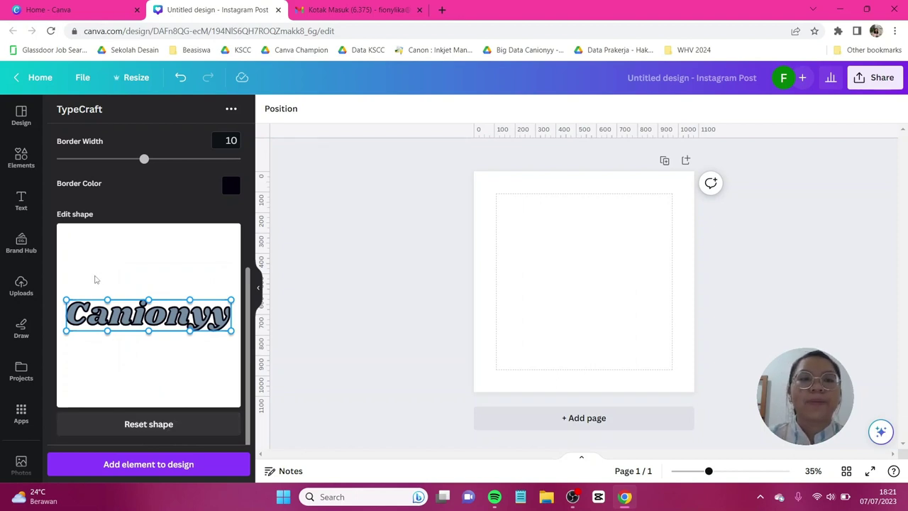
- Warp the lettering so its left half bulges gently, its middle narrows and its right end flares taller
left_click_drag(148, 300, 147, 275)
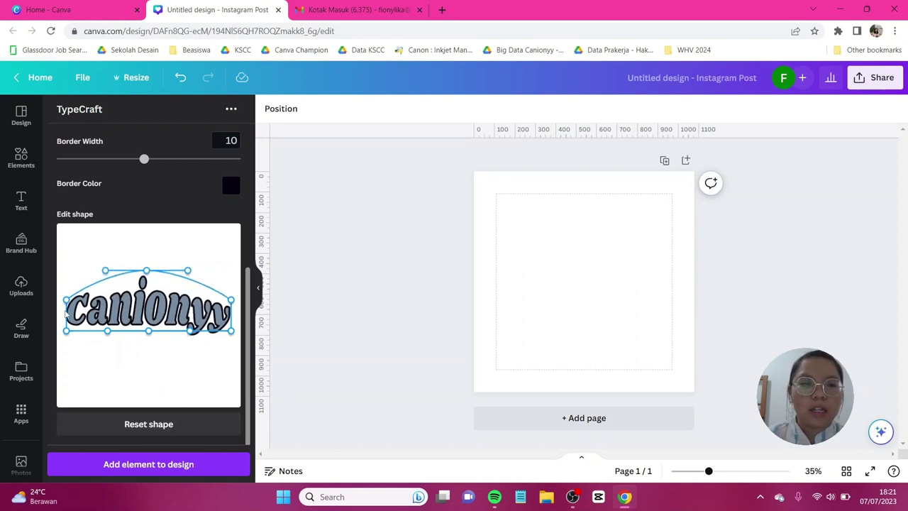
left_click_drag(148, 332, 259, 338)
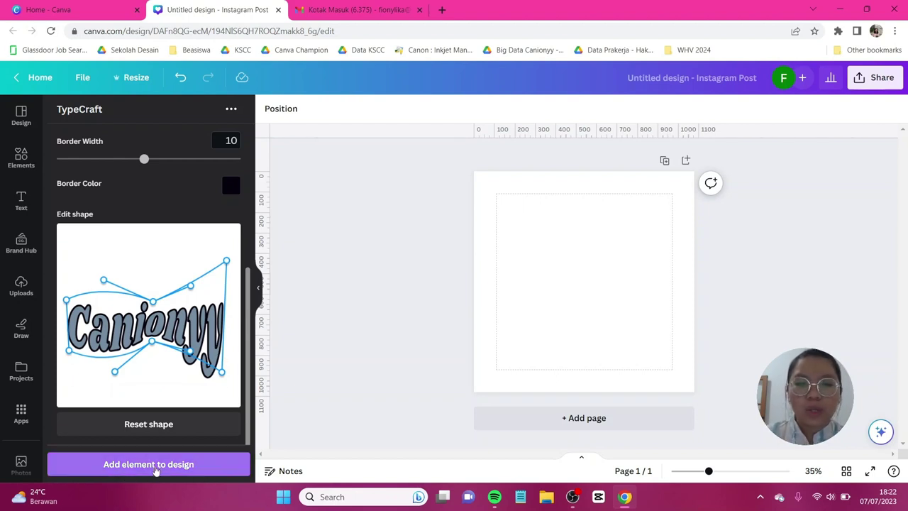
- Add the warped lettering to the page and enlarge it to span about the full width between the margins
left_click(156, 464)
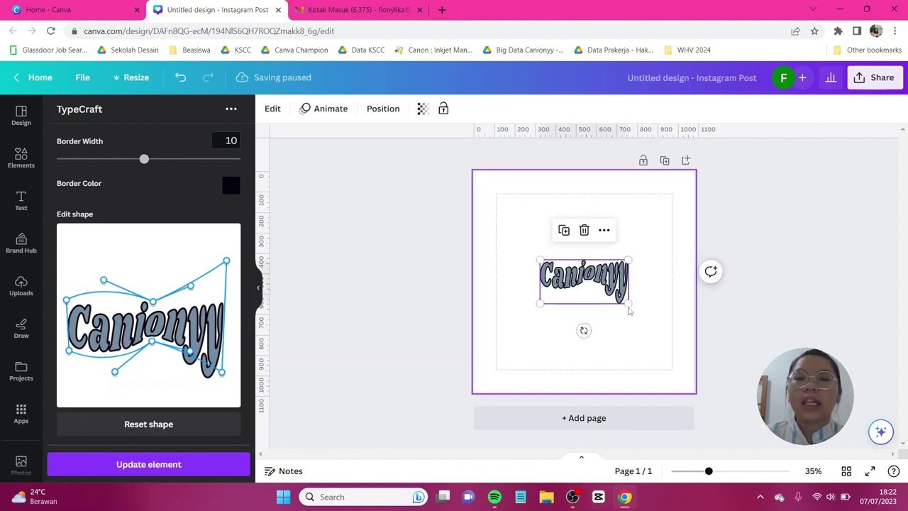
left_click_drag(628, 310, 685, 334)
left_click_drag(617, 282, 573, 264)
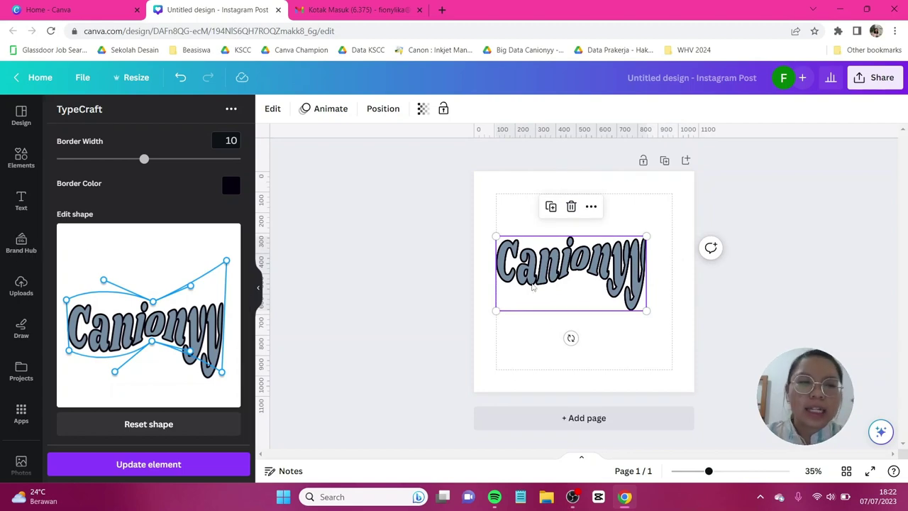
- Reopen the placed lettering for editing in TypeCraft, replace its text with "ABC" and update the element
left_click(34, 300)
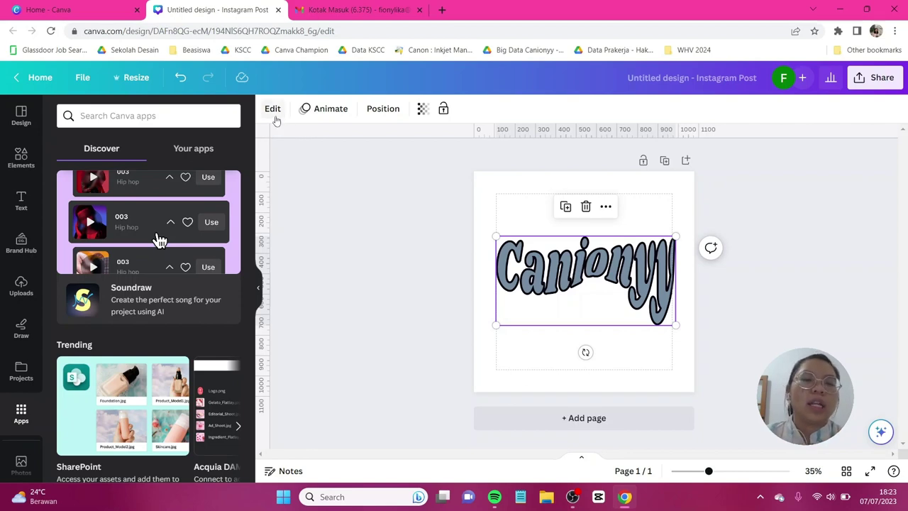
left_click(274, 114)
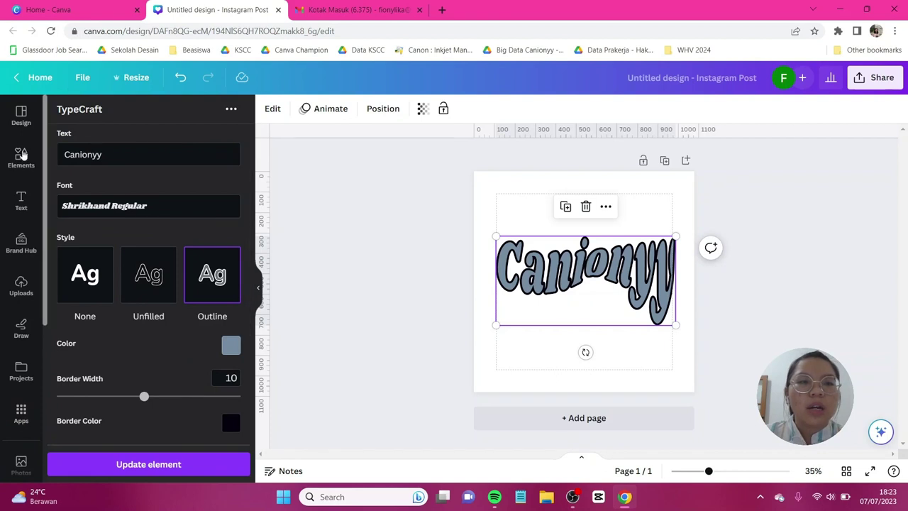
left_click(125, 159)
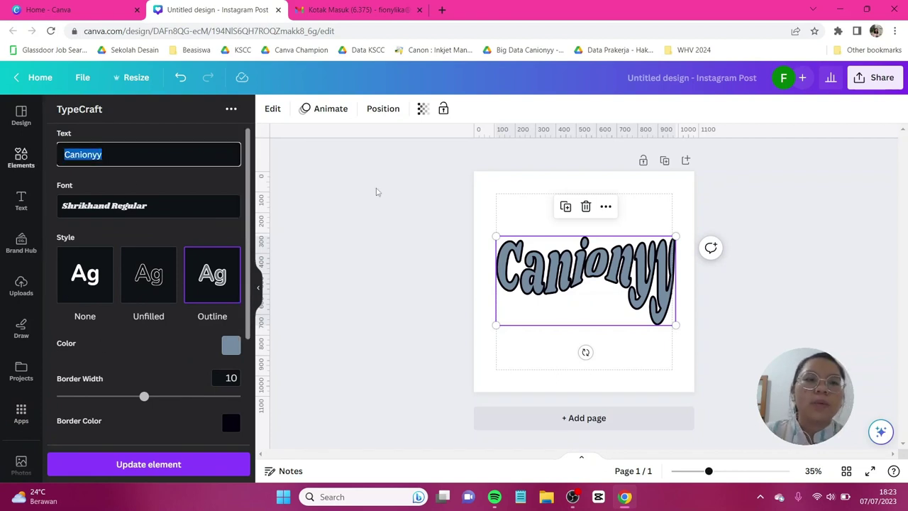
key("Caps_Lock")
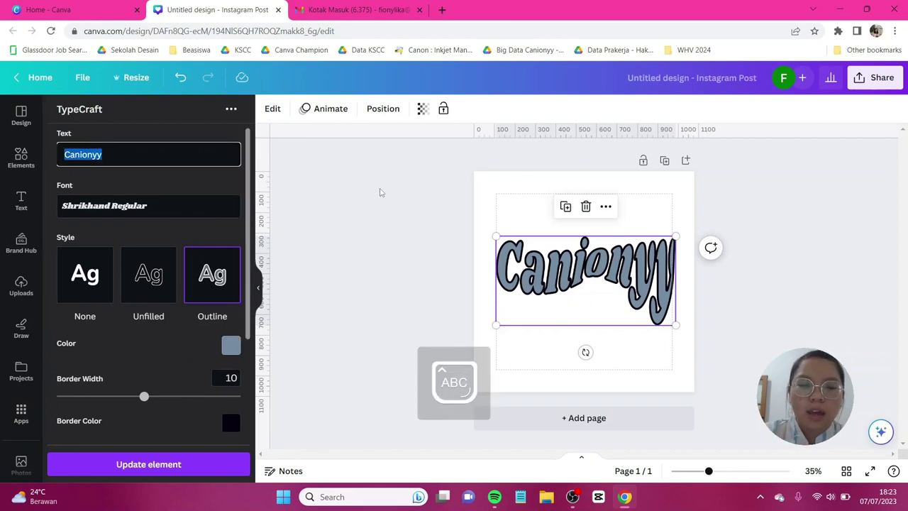
type("ABC")
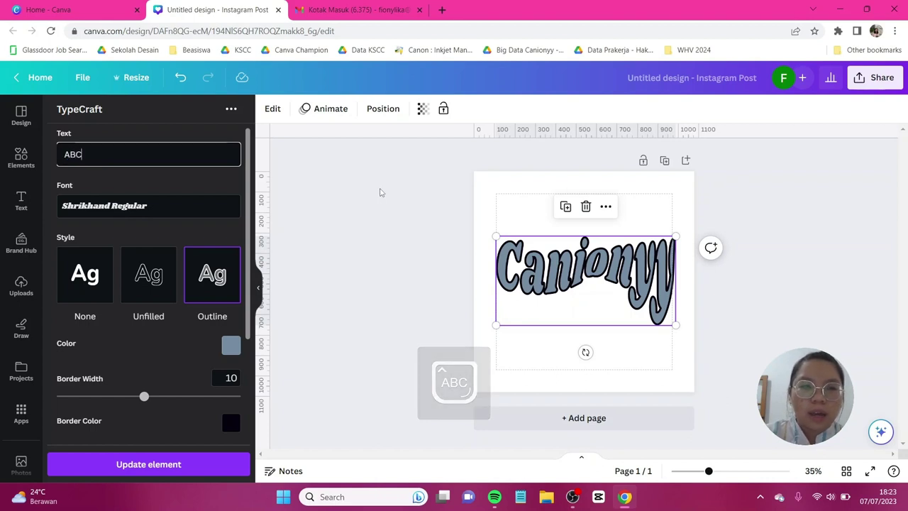
left_click(152, 465)
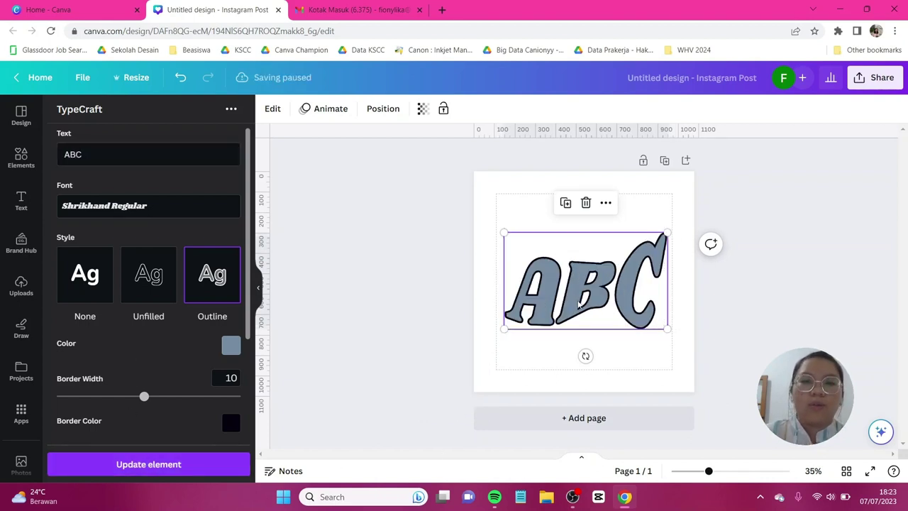
- Change the ABC lettering's font to AnonymousProItalic and update it on the page
double_click(73, 154)
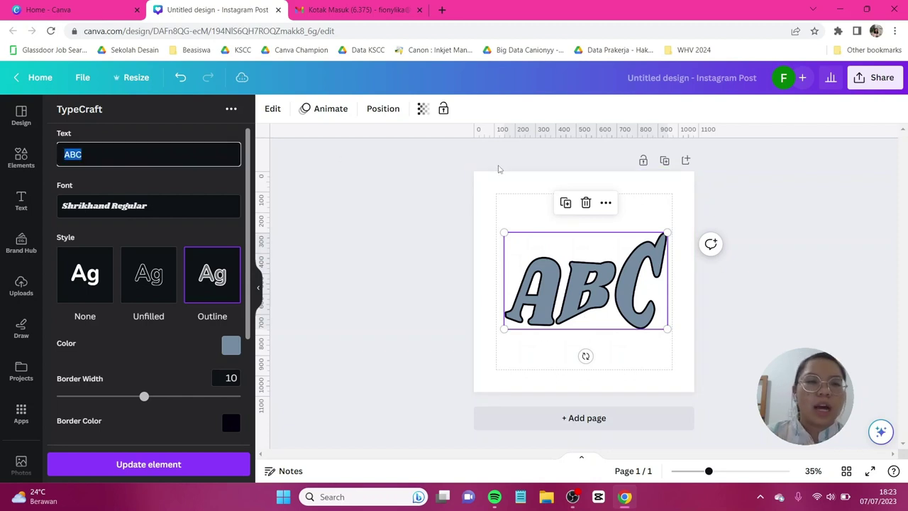
left_click(197, 205)
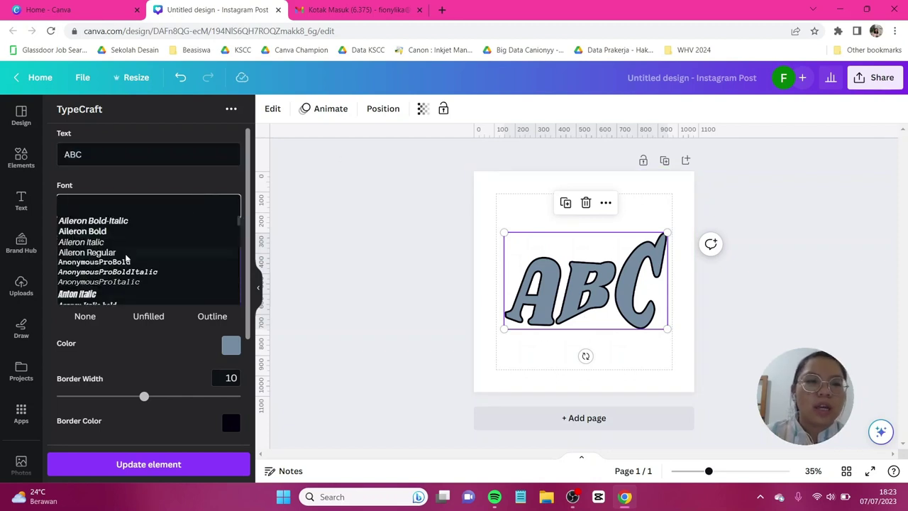
left_click(113, 282)
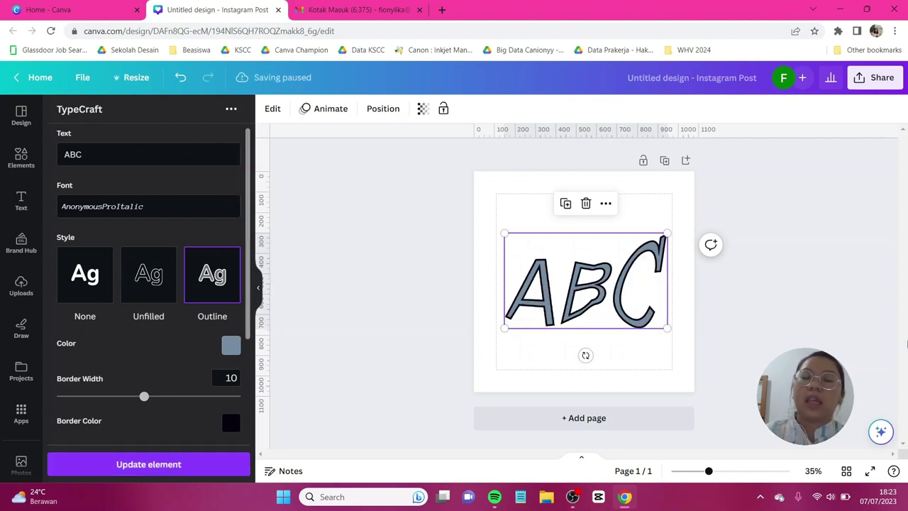
- Deselect the ABC lettering and bend the top edge of the default TYPECRAFT lettering into an arch with a raised middle
scroll(157, 203, "down", 3)
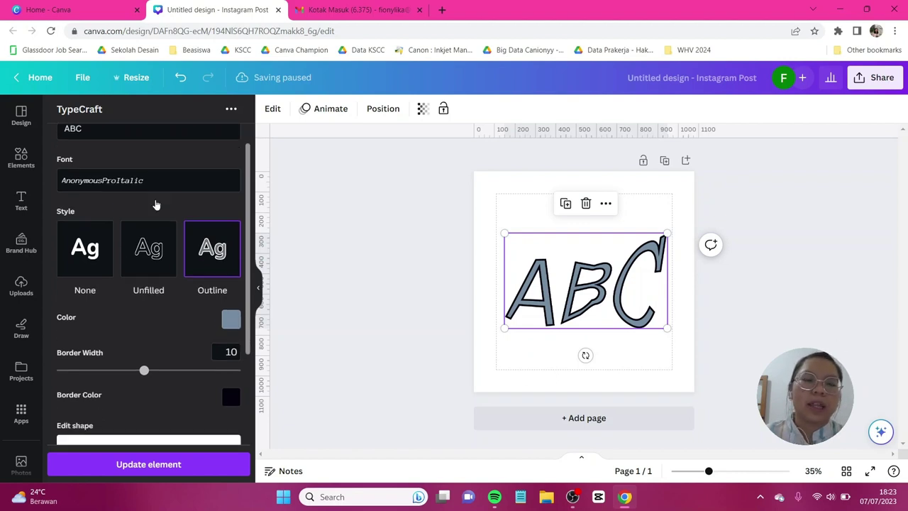
left_click(430, 262)
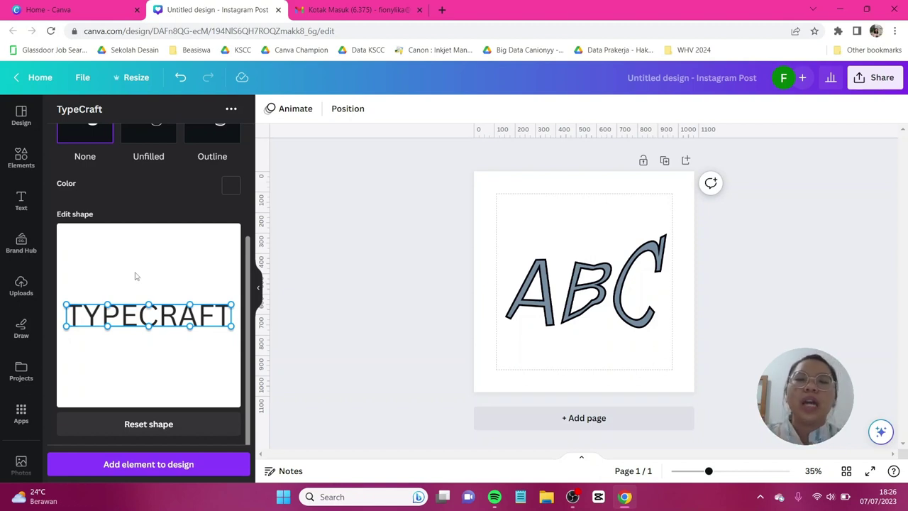
left_click_drag(107, 306, 106, 277)
left_click_drag(150, 305, 153, 275)
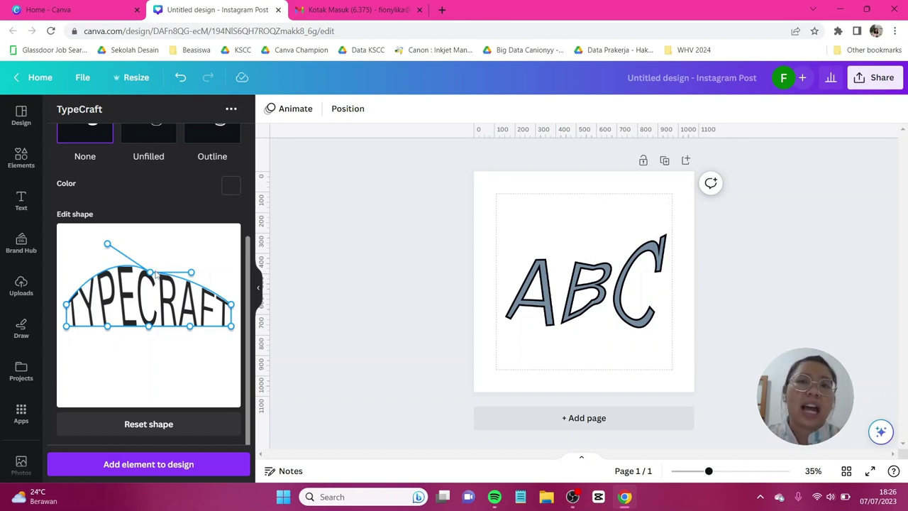
left_click_drag(191, 272, 198, 272)
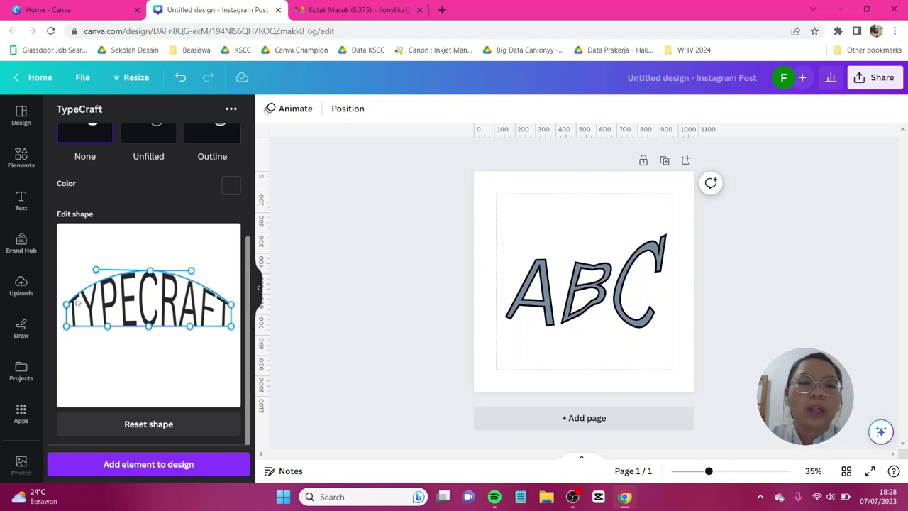
mouse_move(95, 270)
left_mouse_down()
mouse_move(92, 256)
mouse_move(105, 263)
left_mouse_up()
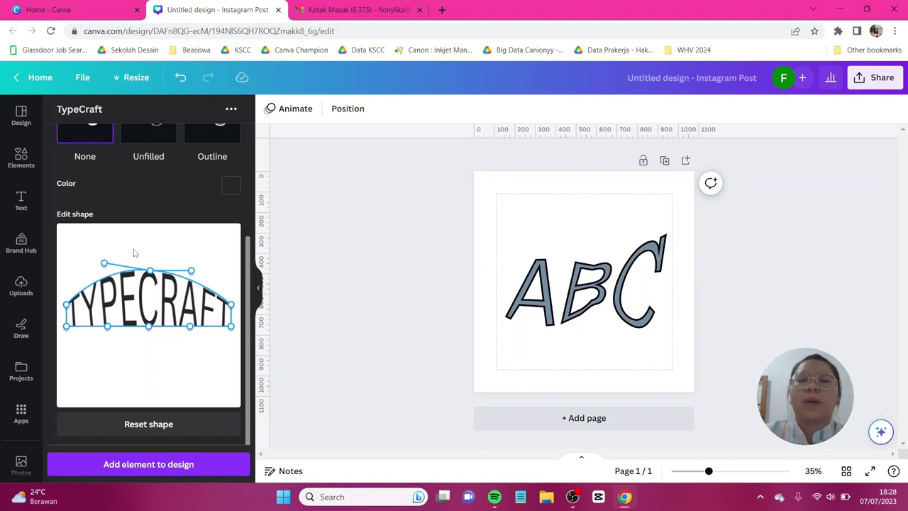
scroll(129, 223, "up", 3)
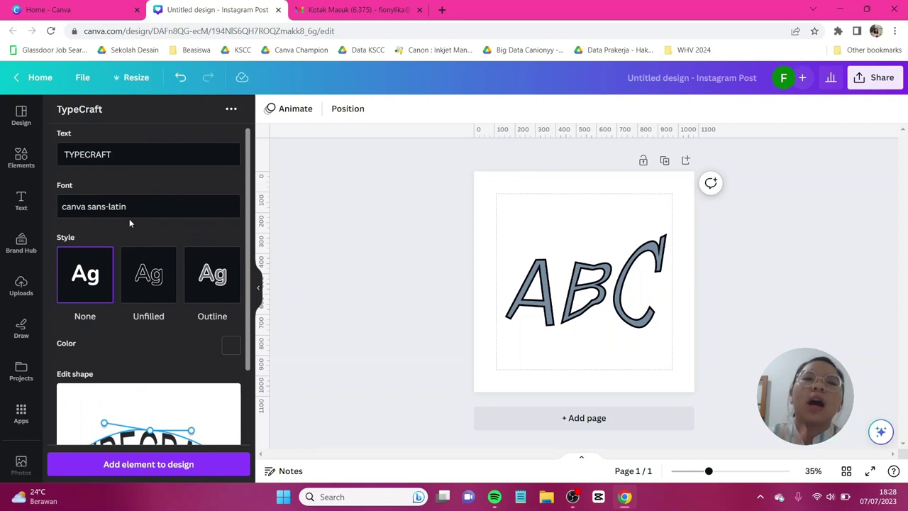
left_click(140, 208)
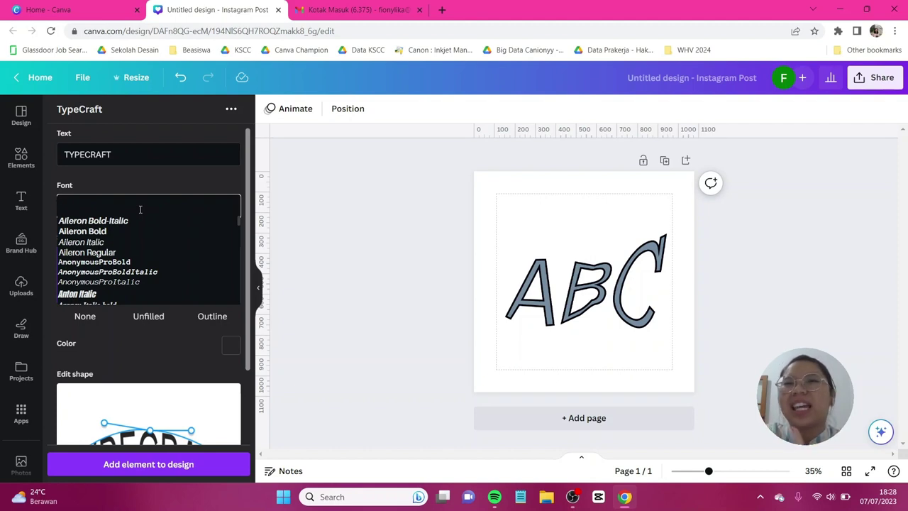
left_click(806, 300)
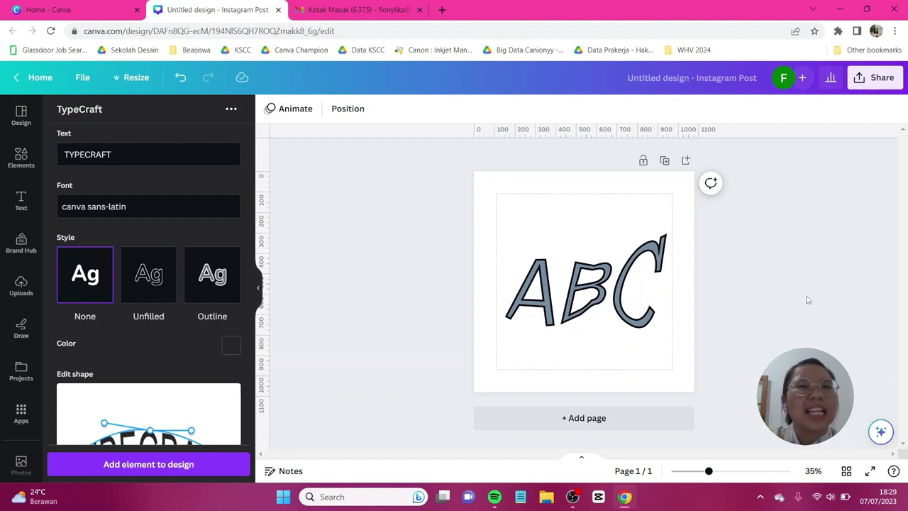